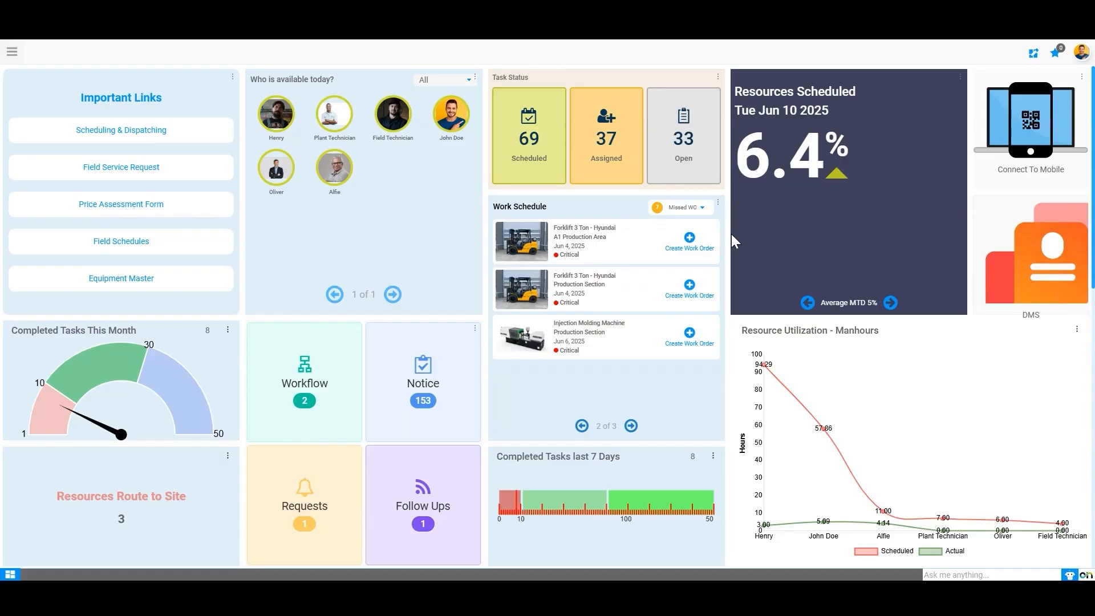
Step: Go to the Feeld.ai module's Service Maintenance Setup page and highlight its Resource Setup group
left_click(12, 51)
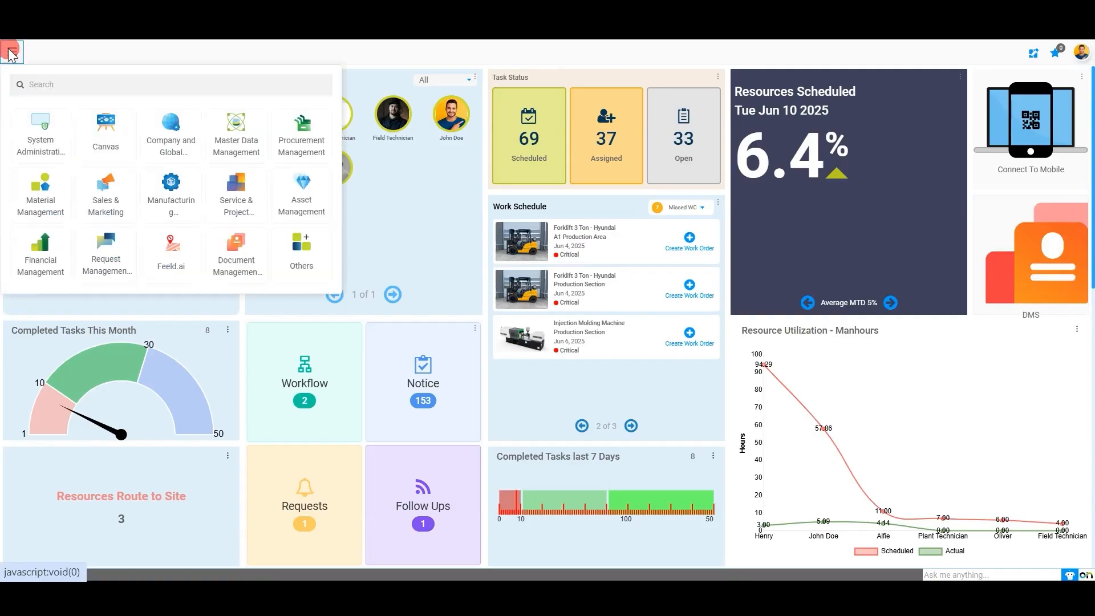
left_click(170, 261)
mouse_move(312, 57)
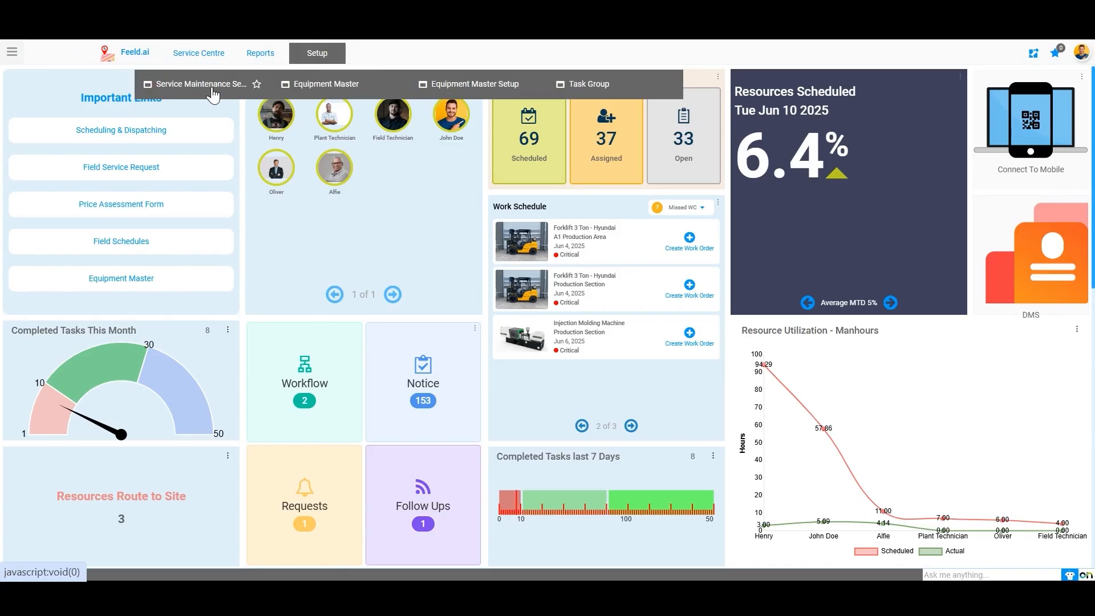
left_click(212, 91)
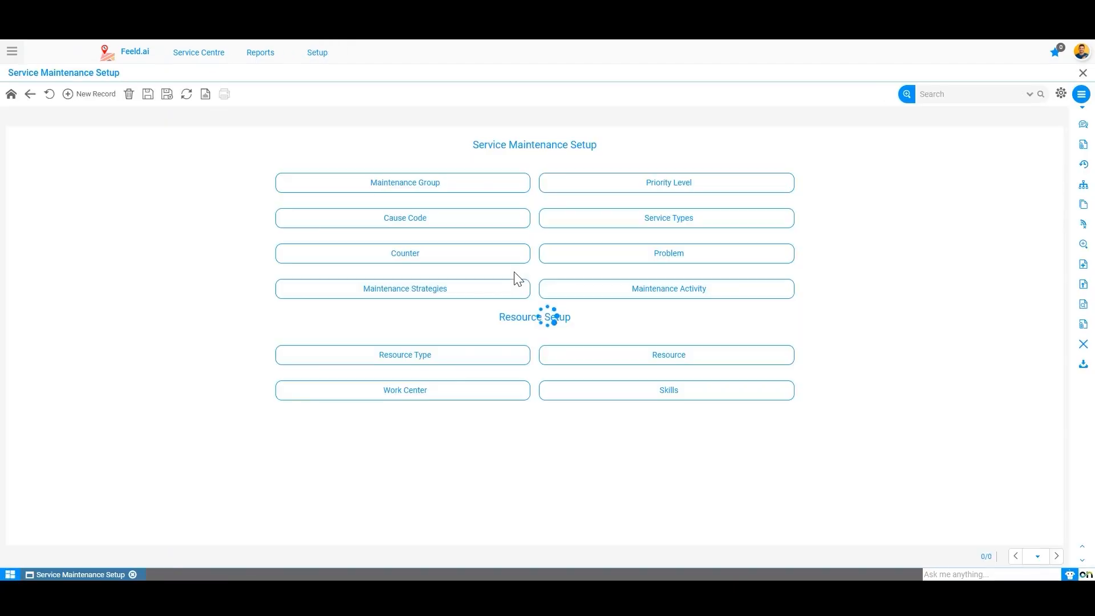
left_click_drag(498, 319, 627, 325)
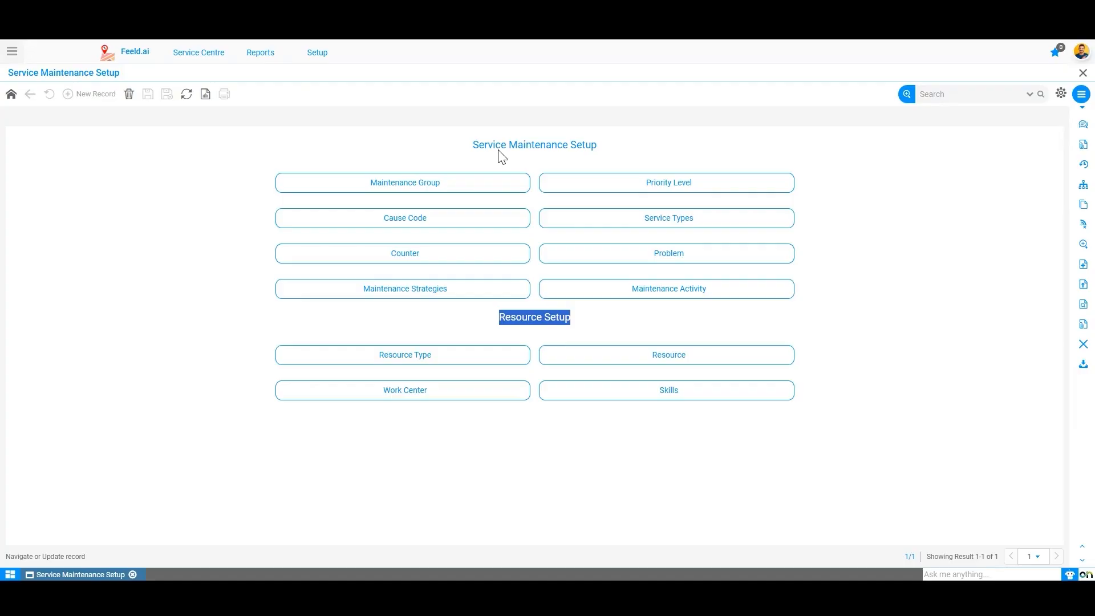
Step: Open the Technician record (code 1000000) from the Resource Type list
left_click(410, 354)
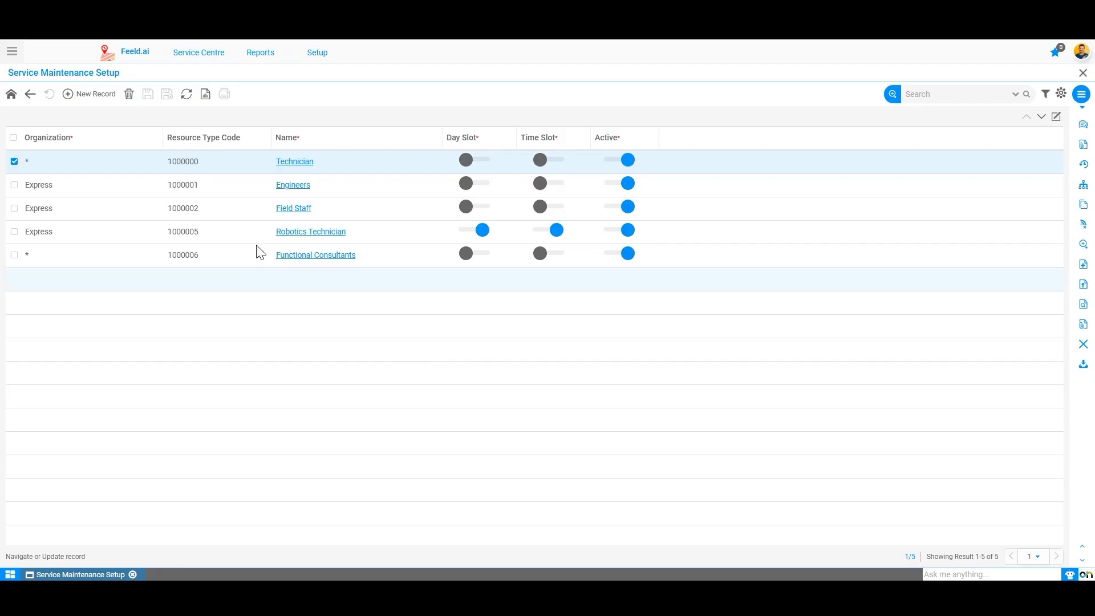
left_click(284, 162)
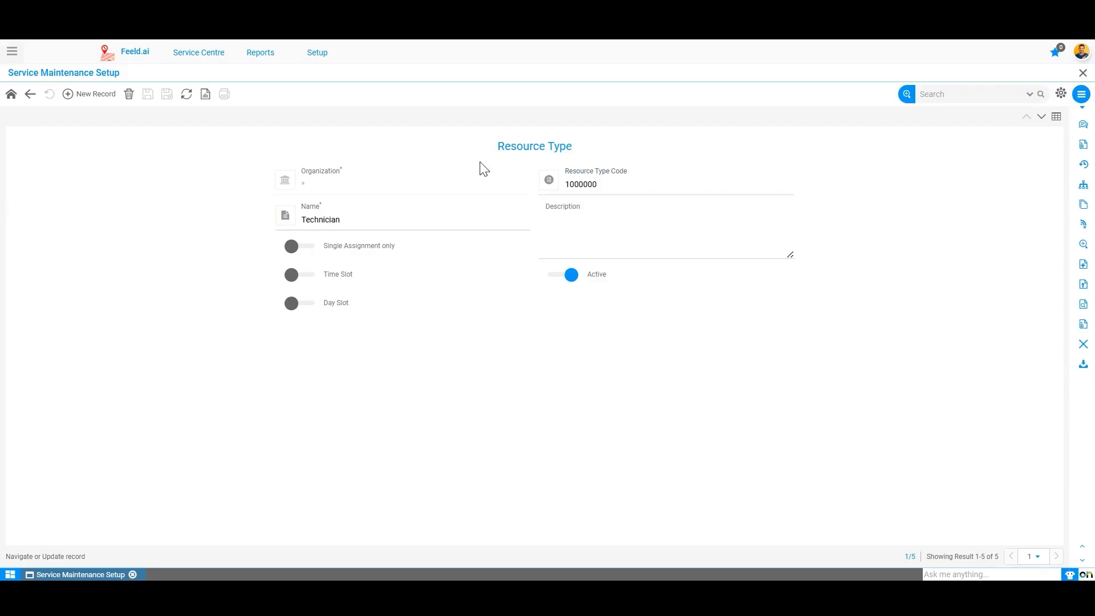
Step: Create and save a new resource type 'Engineers' under the Express organization
left_click(91, 96)
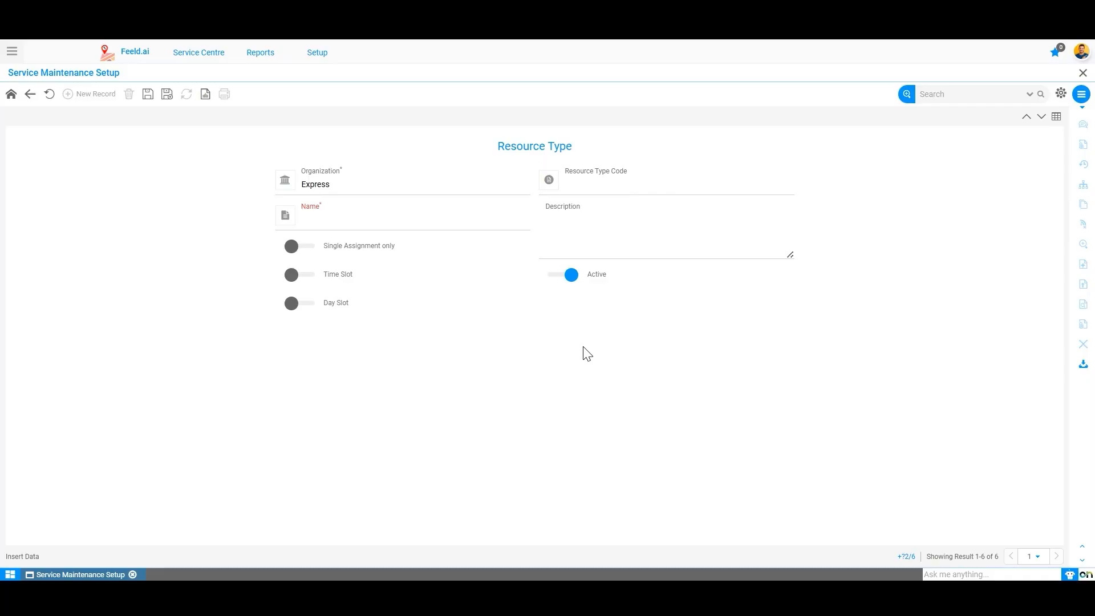
left_click(381, 186)
left_click(504, 398)
left_click(465, 223)
type("Engineers")
left_click(145, 94)
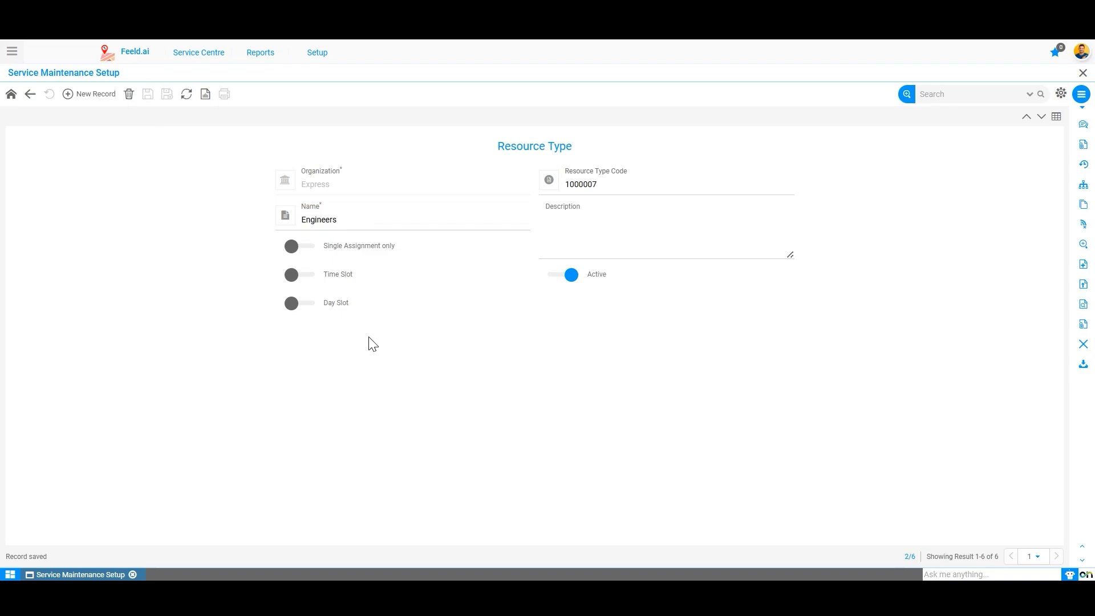
Step: Enable Single Assignment only and Time Slot for Engineers, with a 09:00–18:00 slot
left_click(297, 253)
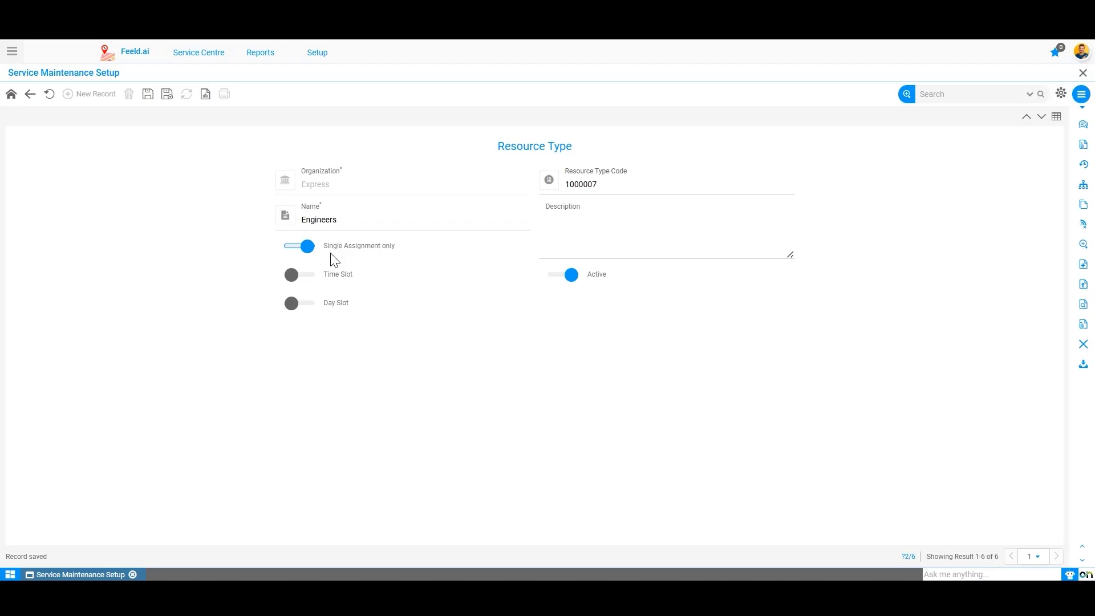
left_click(248, 277)
left_click(295, 279)
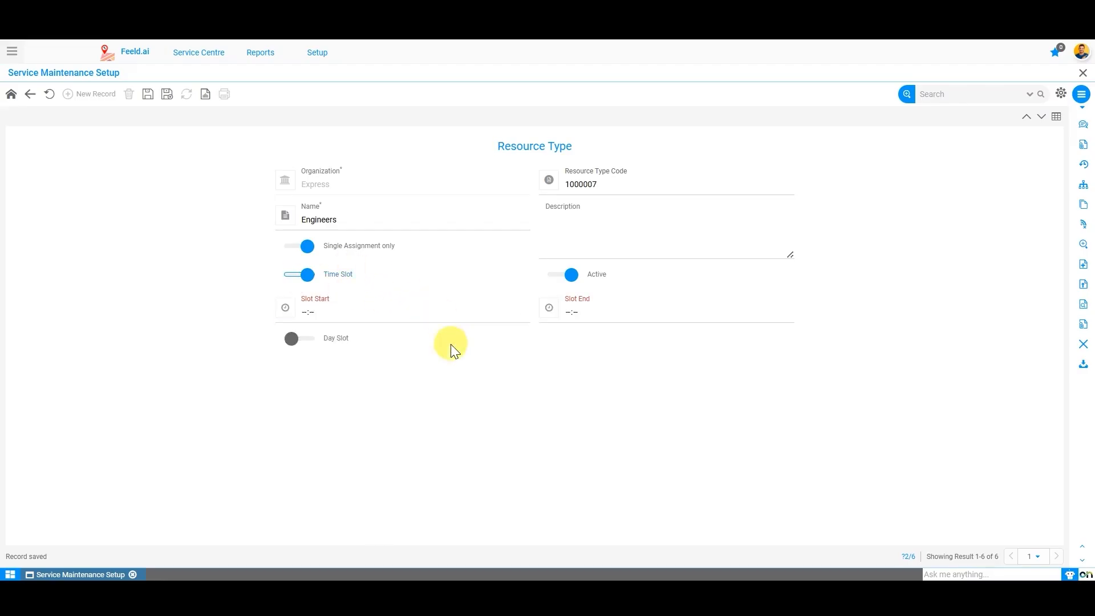
left_click(302, 312)
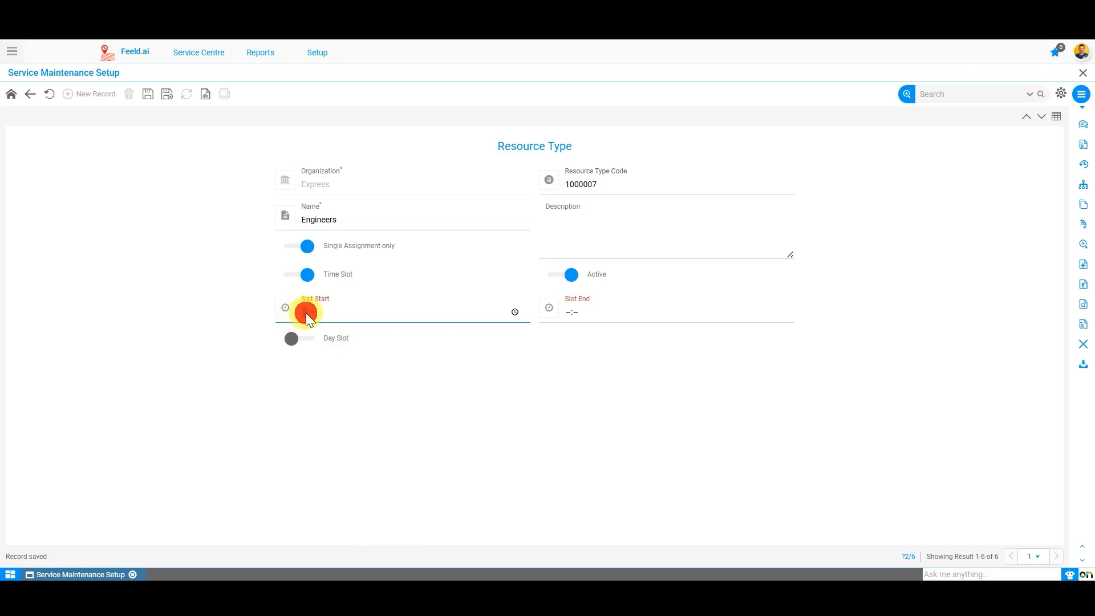
type("0000")
left_click(569, 311)
type("1800")
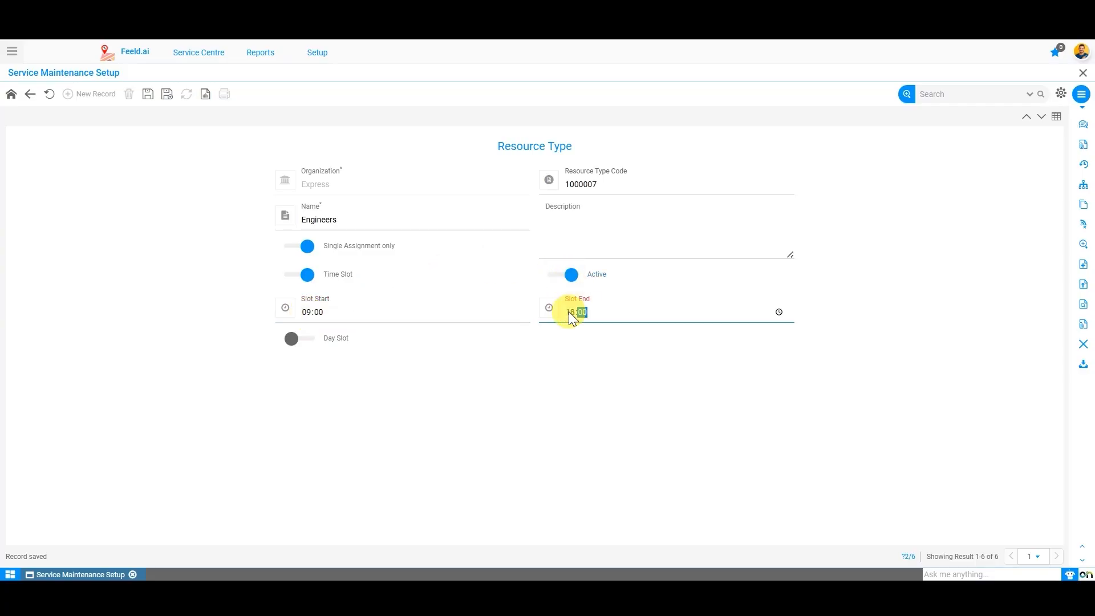
left_click(914, 317)
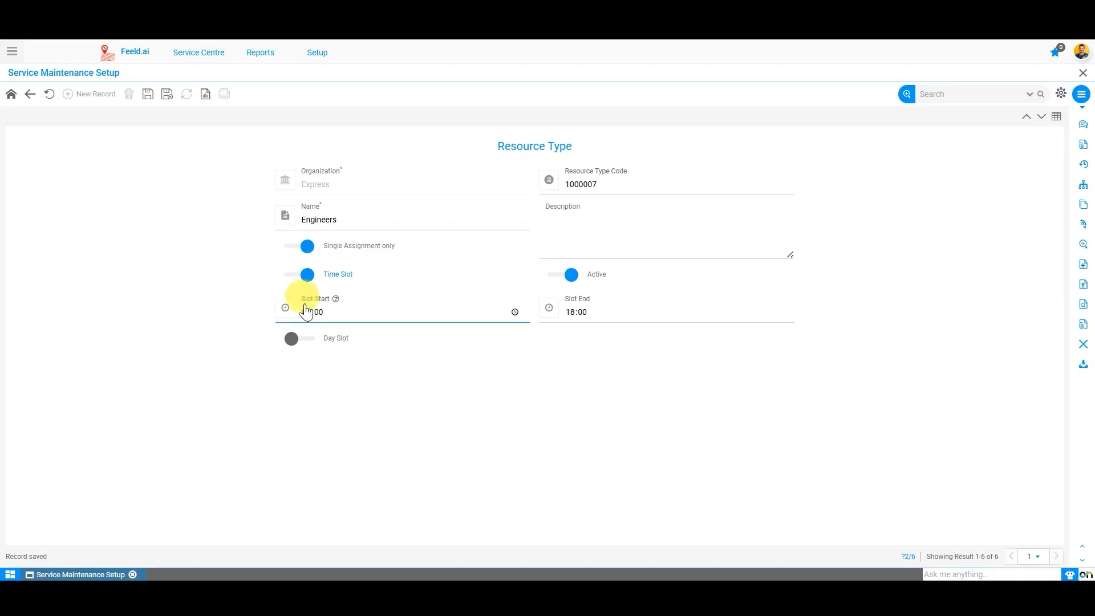
Step: Turn on Day Slot for Engineers, enabling Saturday and disabling Thursday
left_click(298, 342)
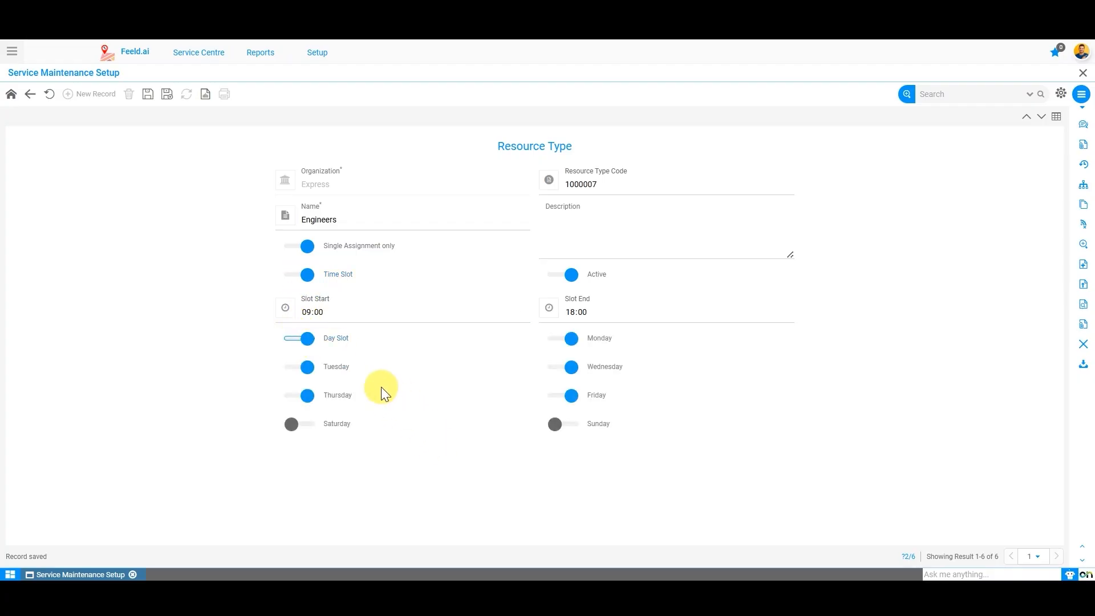
left_click(308, 343)
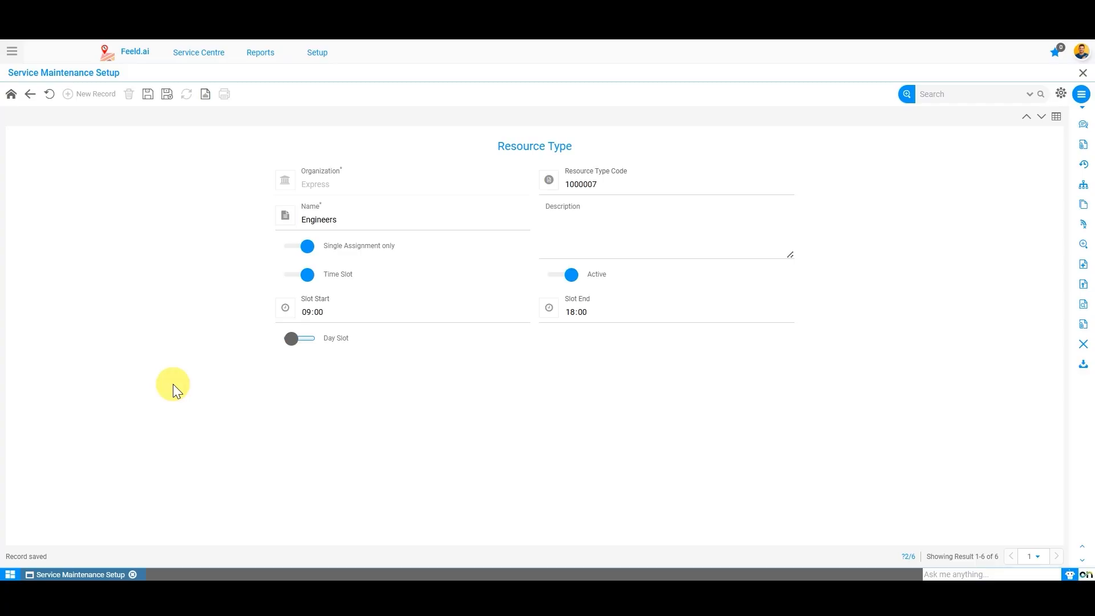
left_click(304, 339)
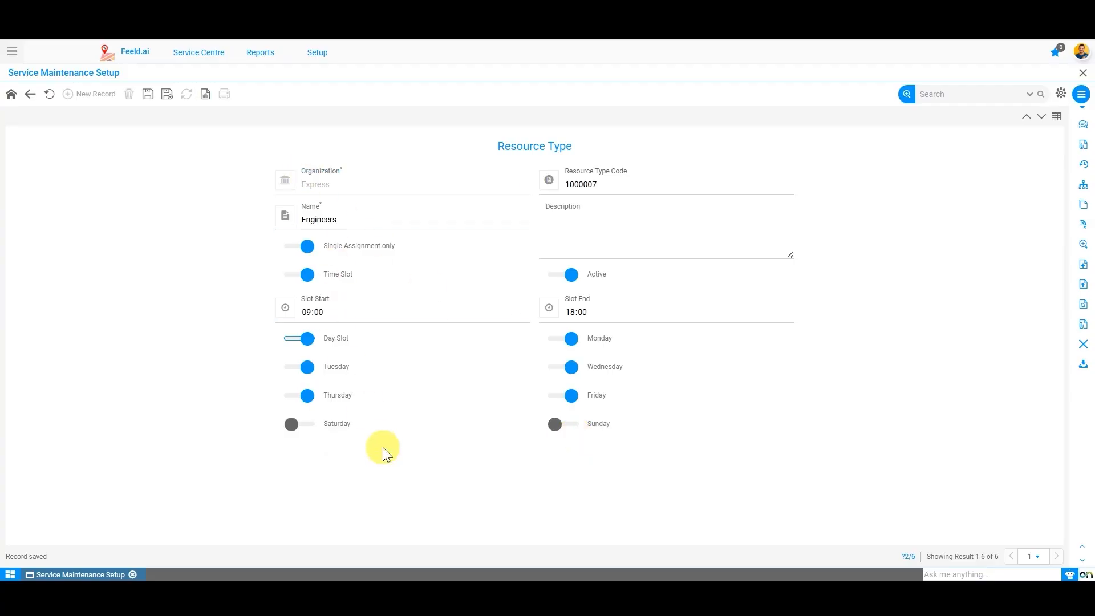
left_click(357, 317)
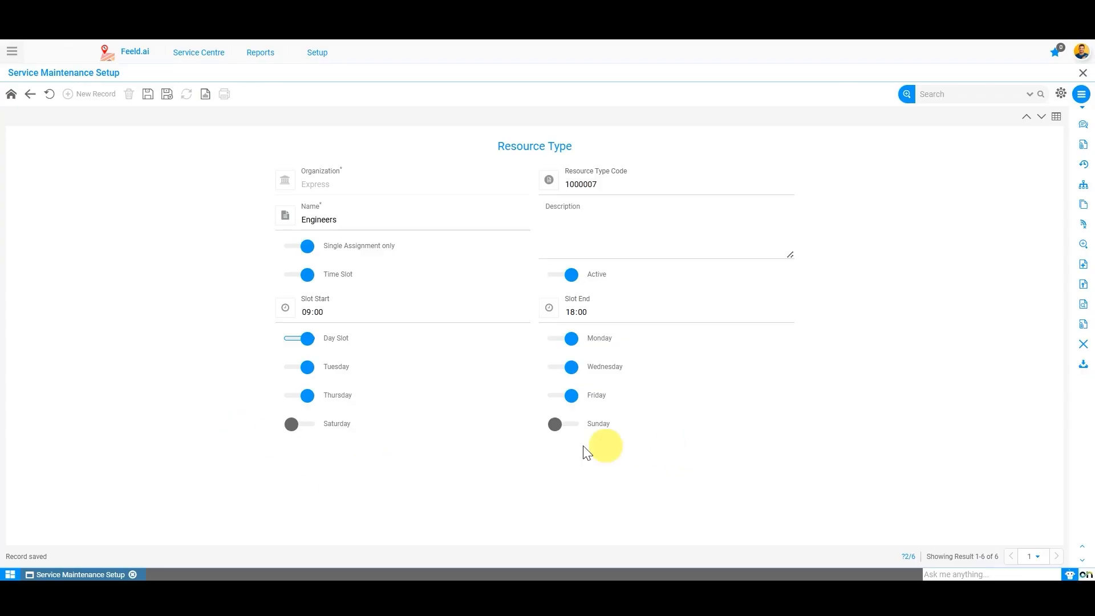
left_click(297, 425)
left_click(298, 394)
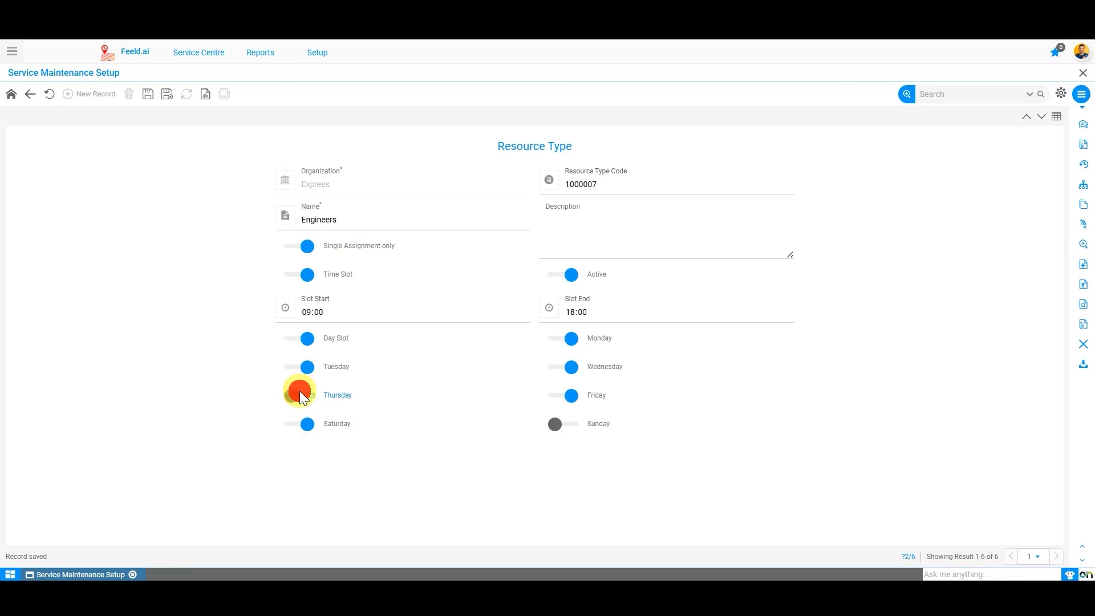
Step: Save the Engineers resource type and return to the setup home page
left_click(148, 94)
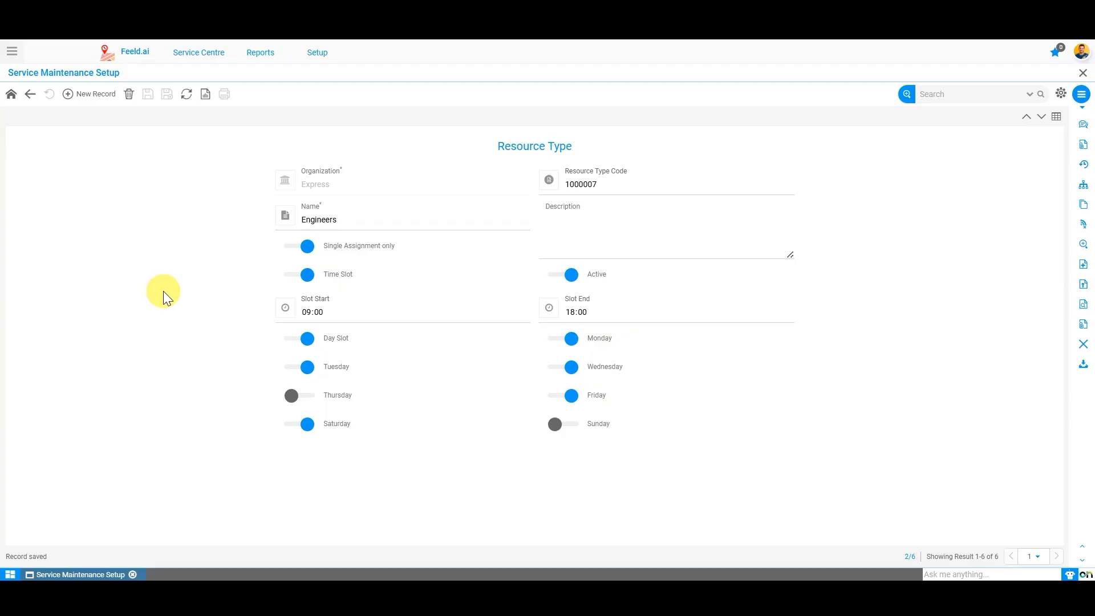
left_click(656, 243)
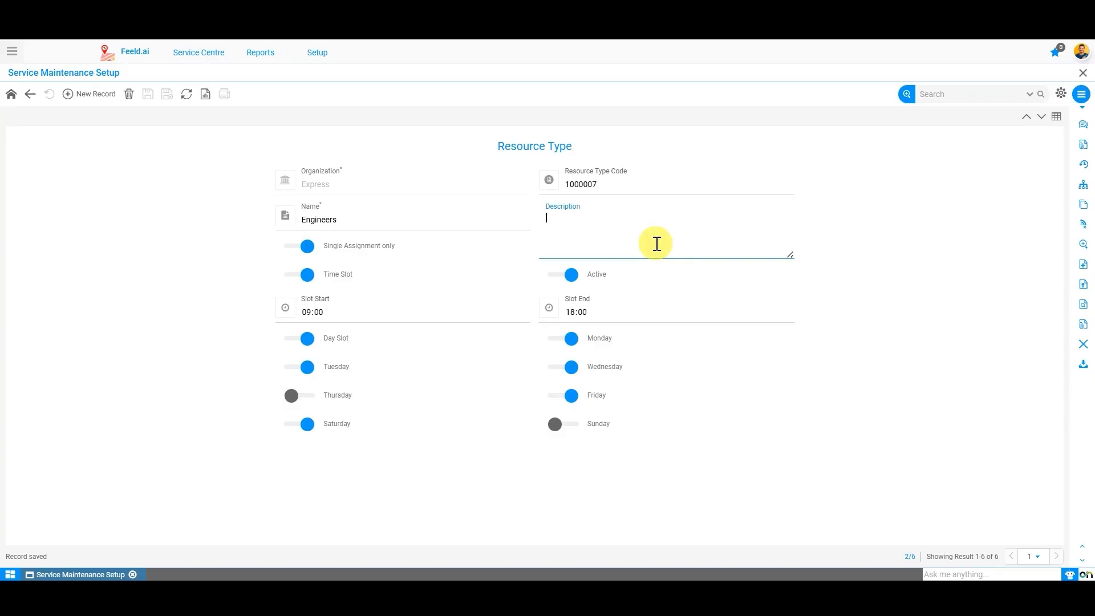
left_click(12, 94)
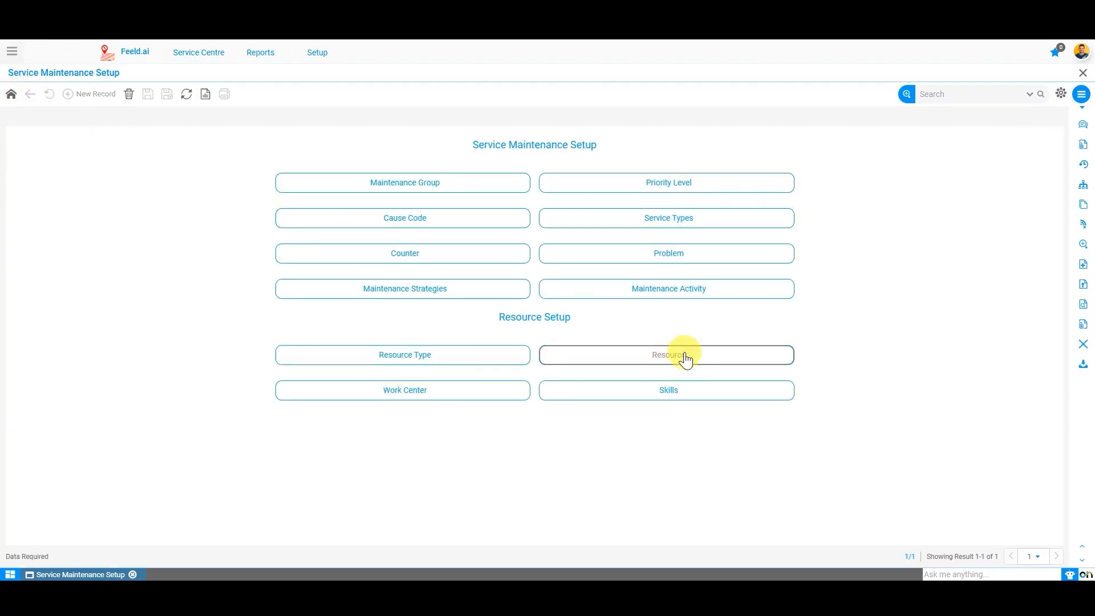
Step: Open the Resource list and inspect the first record's Resource Code, Name and Resource Type fields
left_click(686, 359)
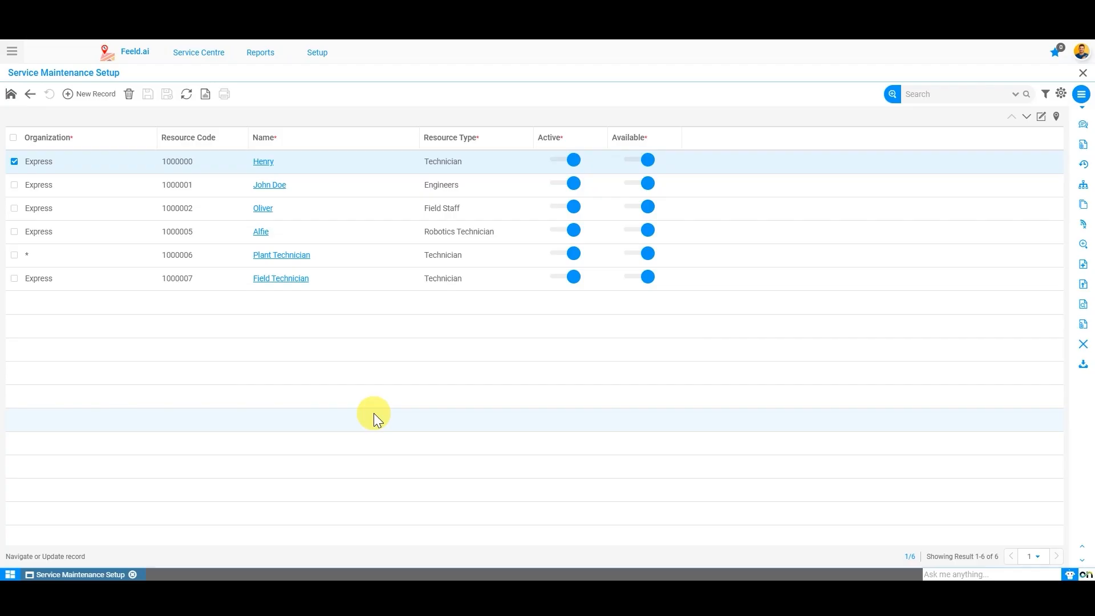
left_click(77, 103)
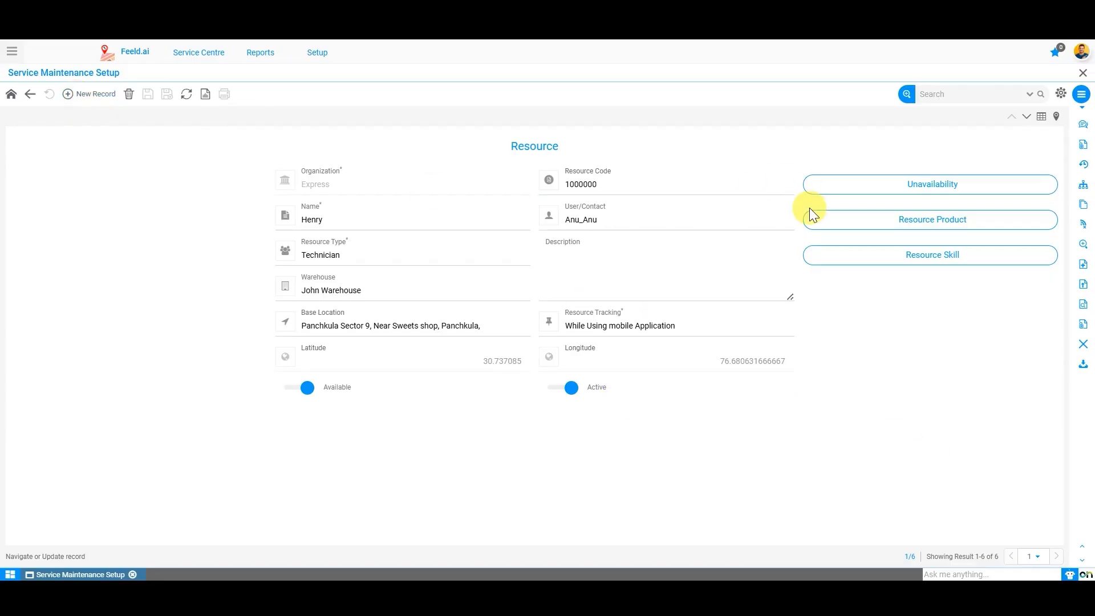
left_click(694, 268)
left_click(599, 185)
left_click(385, 217)
left_click(331, 260)
Step: Start a new Express resource and enter the technician's full name as its Name
left_click(89, 94)
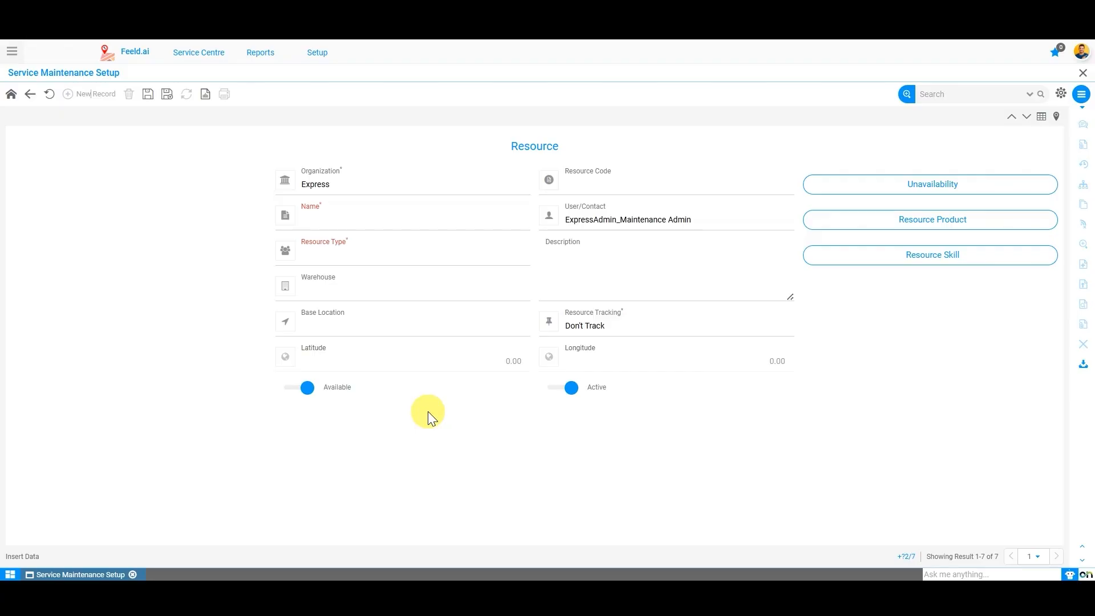
left_click(372, 180)
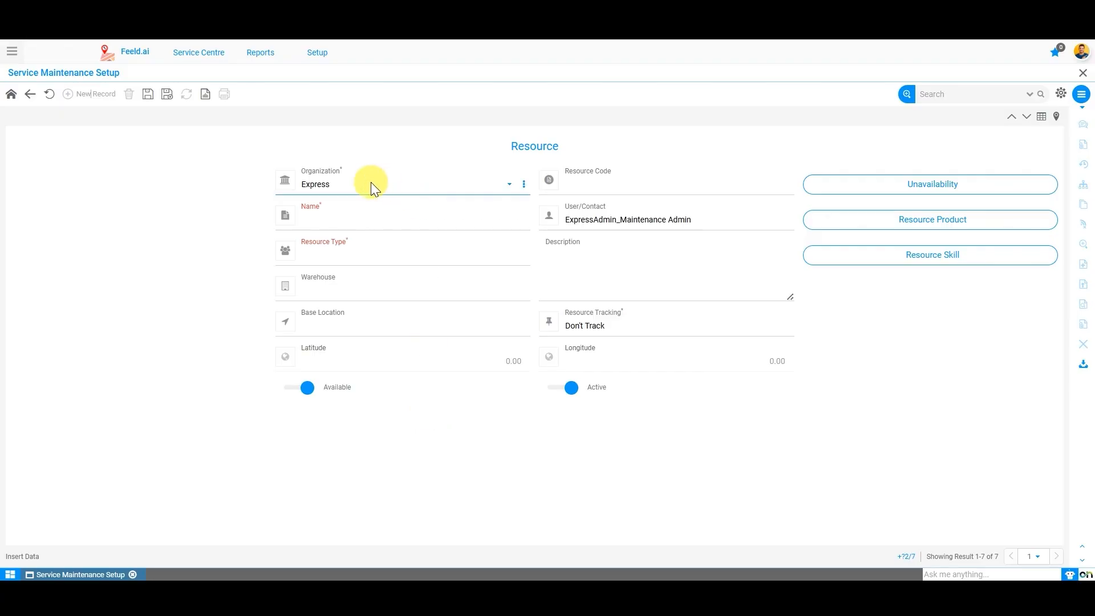
left_click(399, 217)
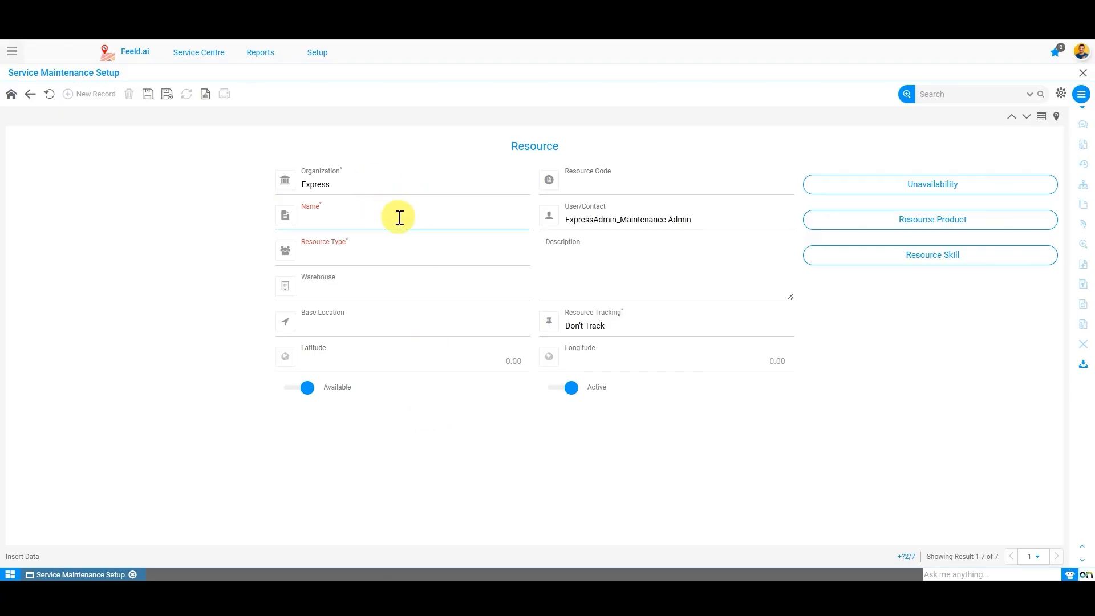
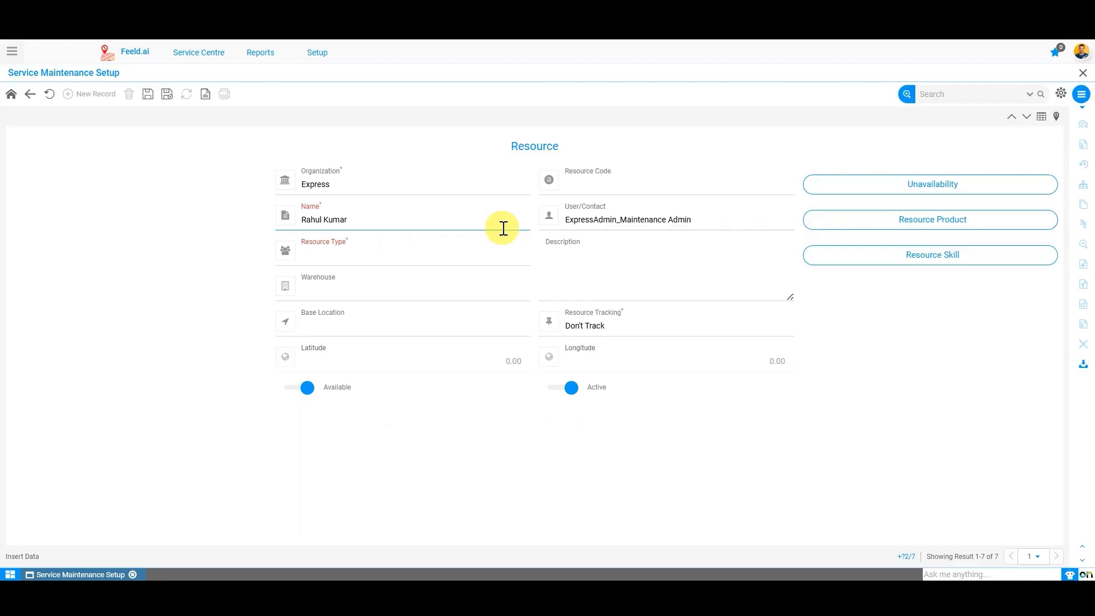
left_click(930, 320)
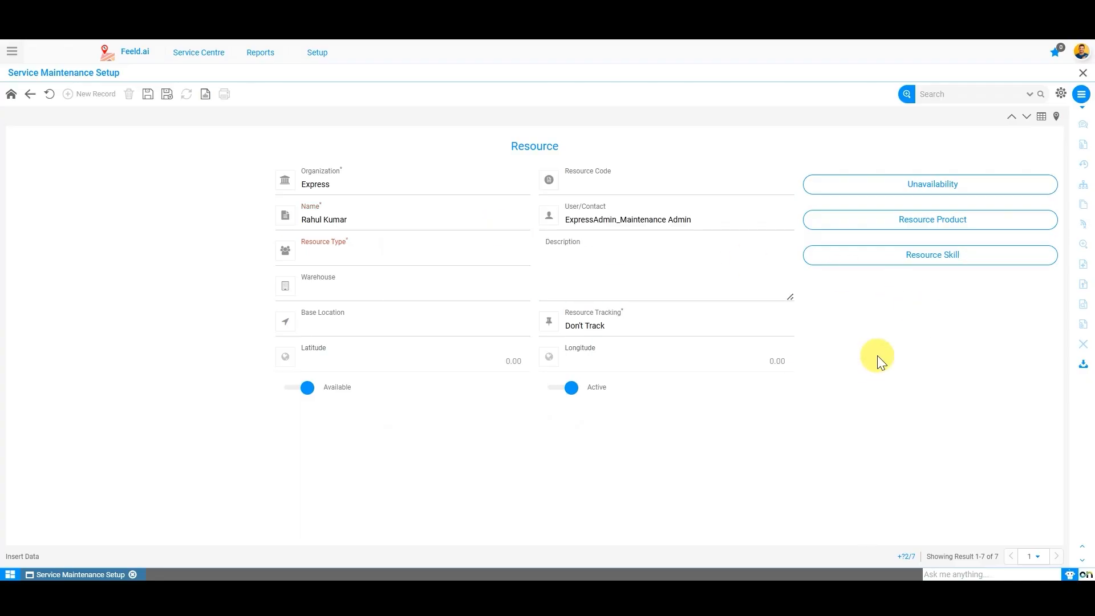
Step: Link a user in User/Contact and attempt to save the new resource
left_click(736, 222)
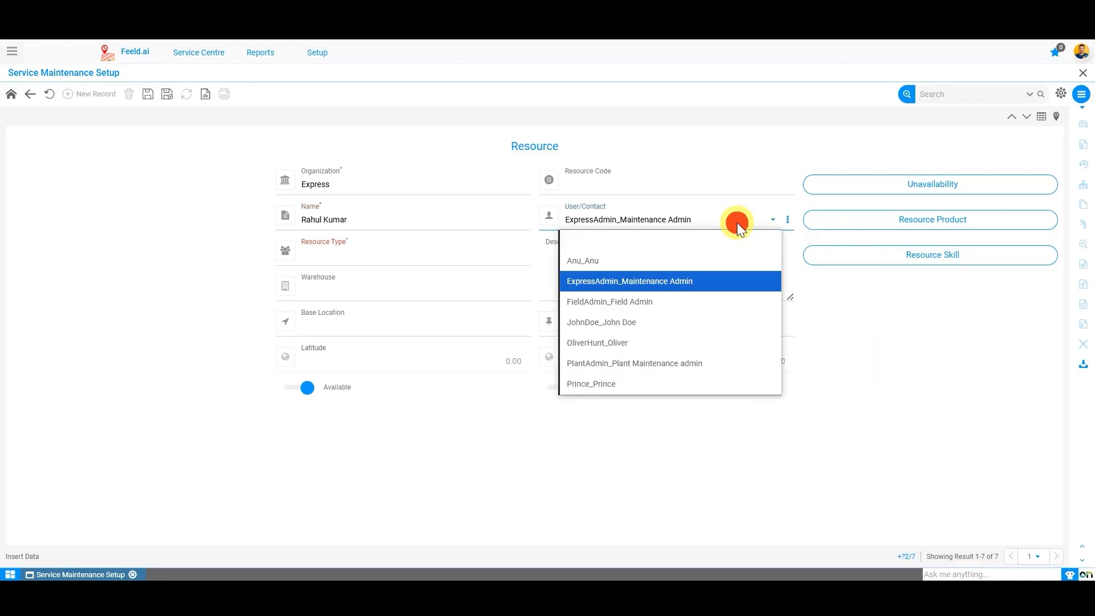
left_click(682, 240)
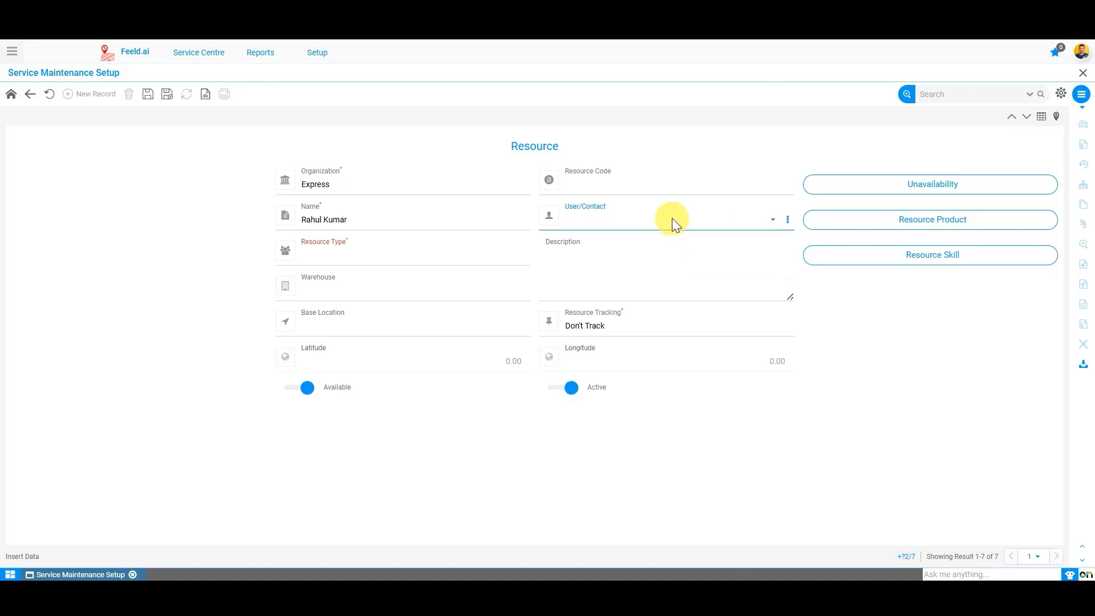
left_click(672, 218)
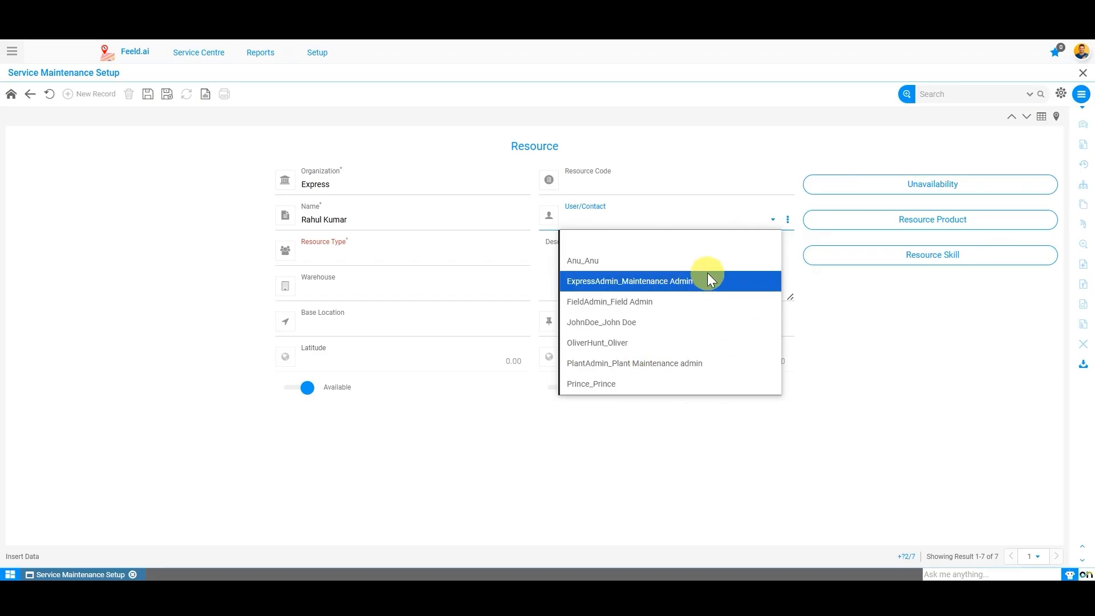
left_click(685, 260)
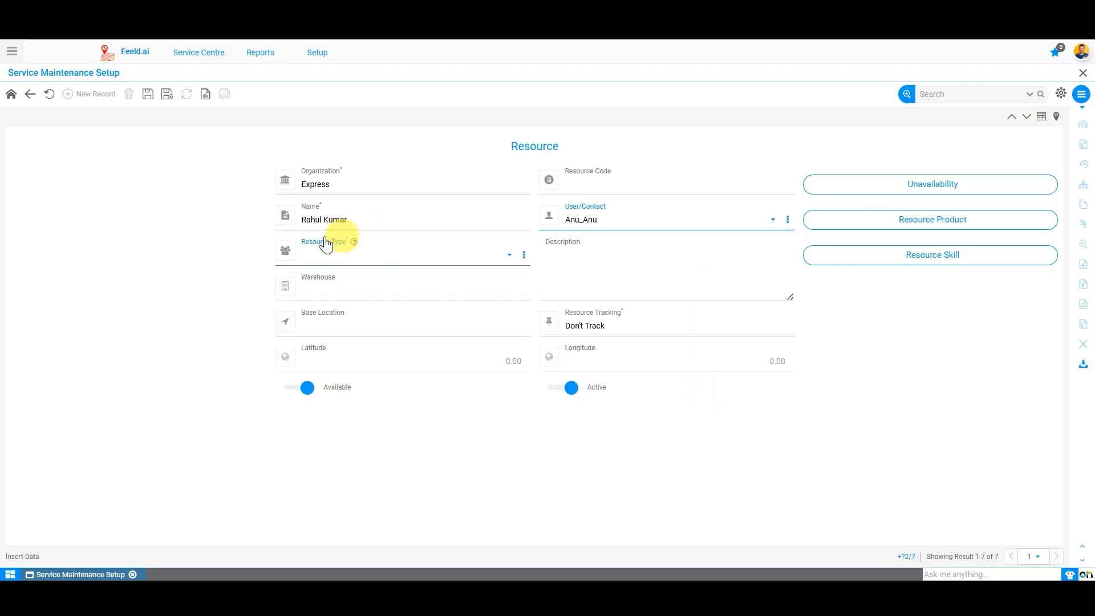
left_click(148, 94)
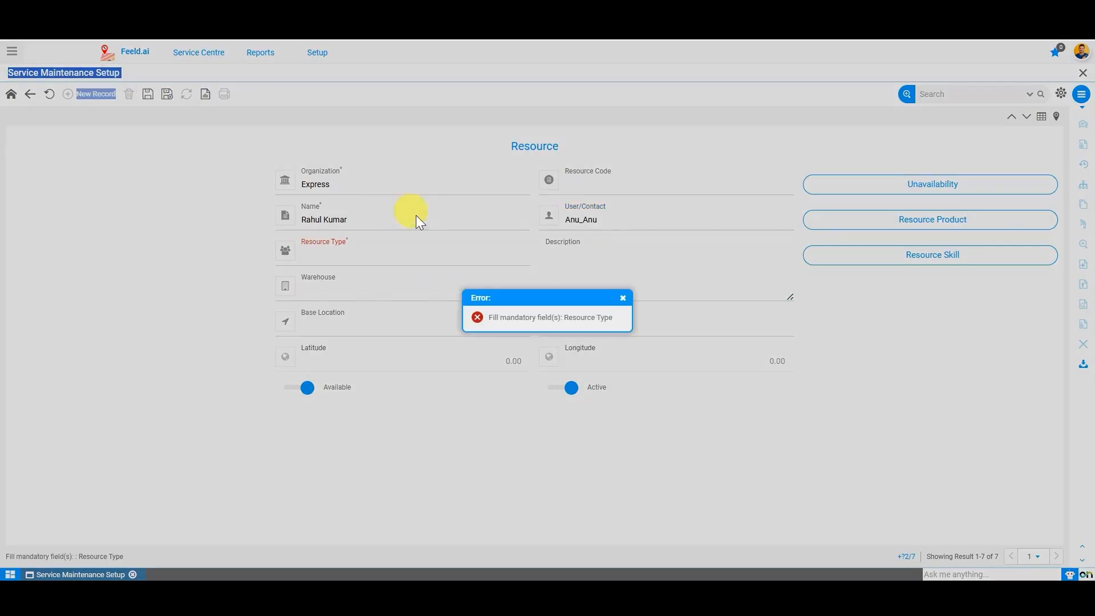
Step: Set Resource Type to Engineers, save, and dismiss the user-already-assigned error
left_click(623, 297)
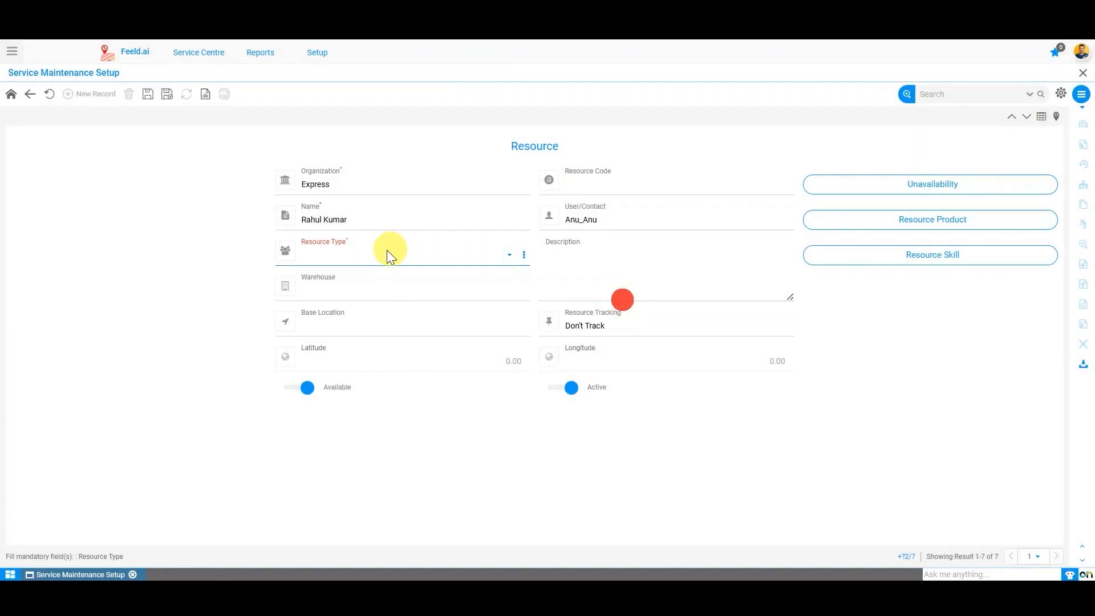
left_click(376, 252)
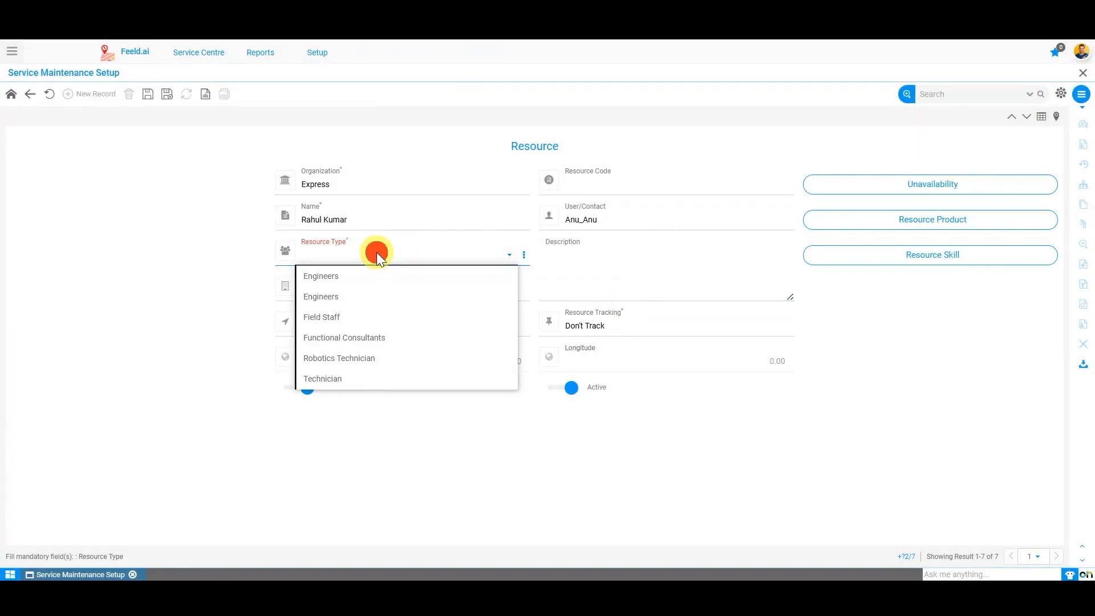
left_click(321, 275)
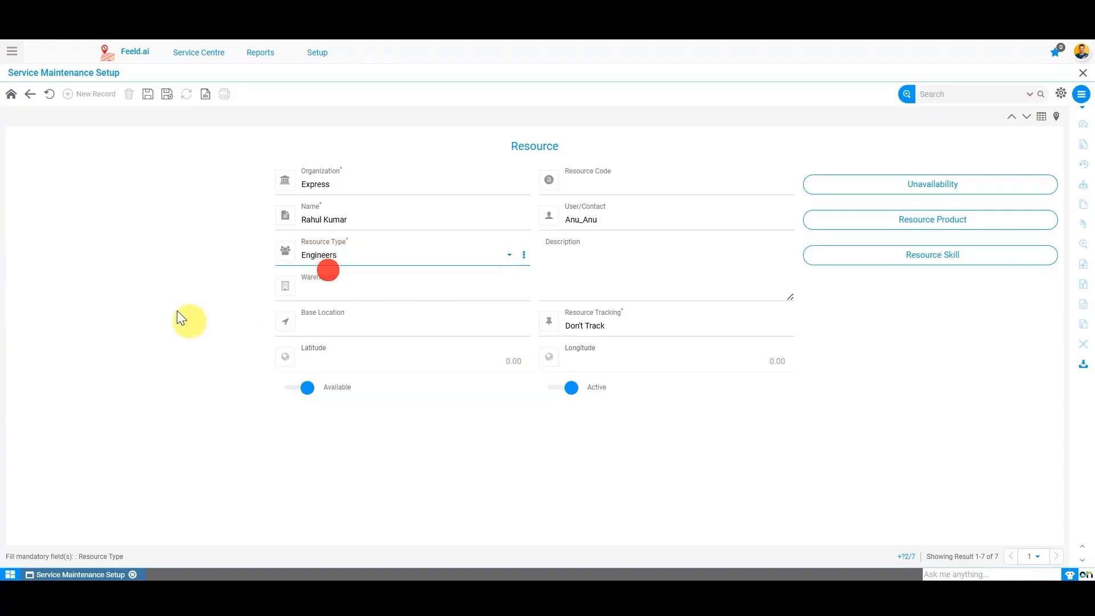
left_click(149, 94)
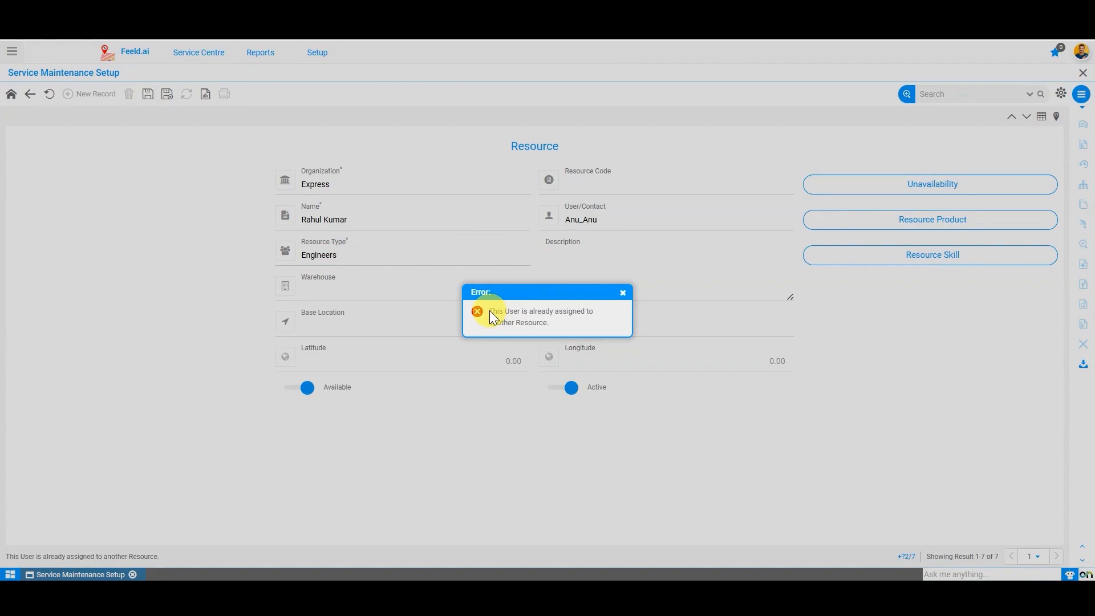
left_click_drag(489, 310, 563, 326)
left_click(563, 326)
left_click(621, 291)
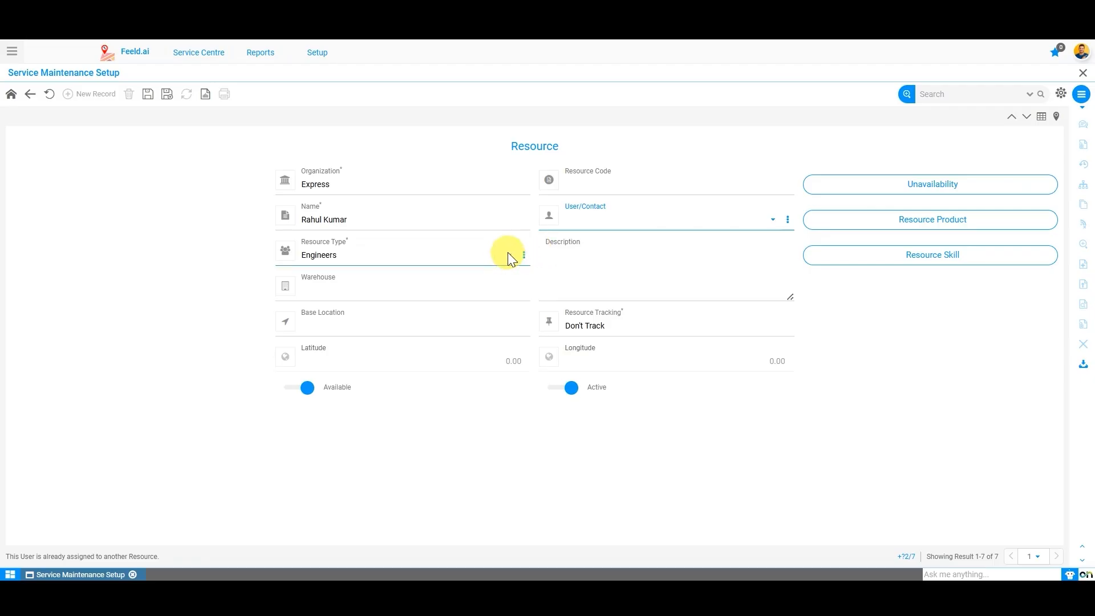
Step: Keep Engineers as the resource type and select Alfie Warehouse as the resource's warehouse
left_click(506, 252)
left_click(333, 283)
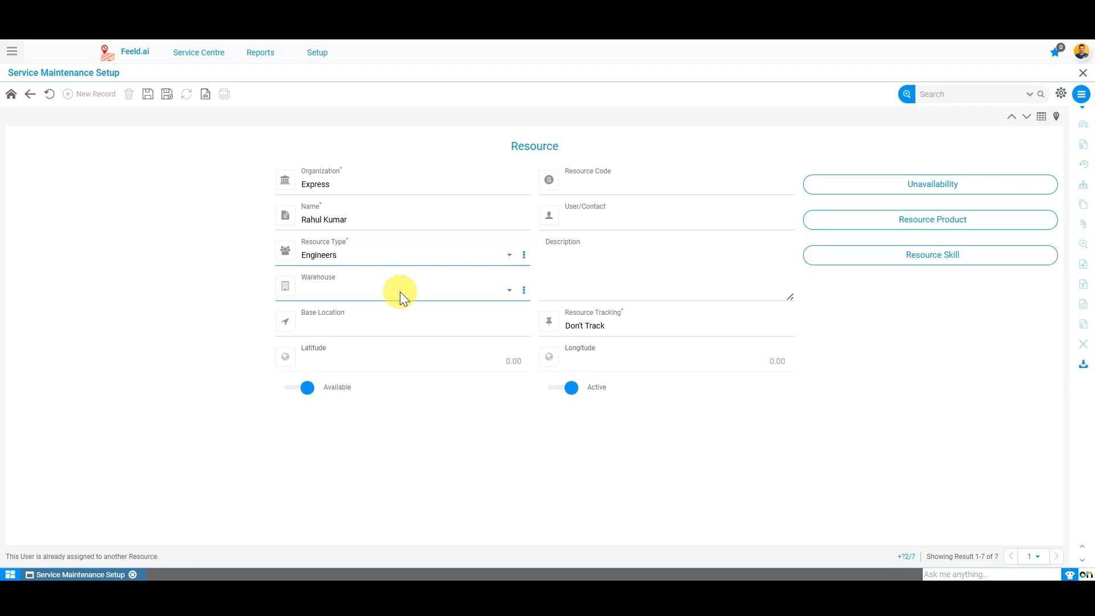
left_click(399, 292)
left_click(343, 332)
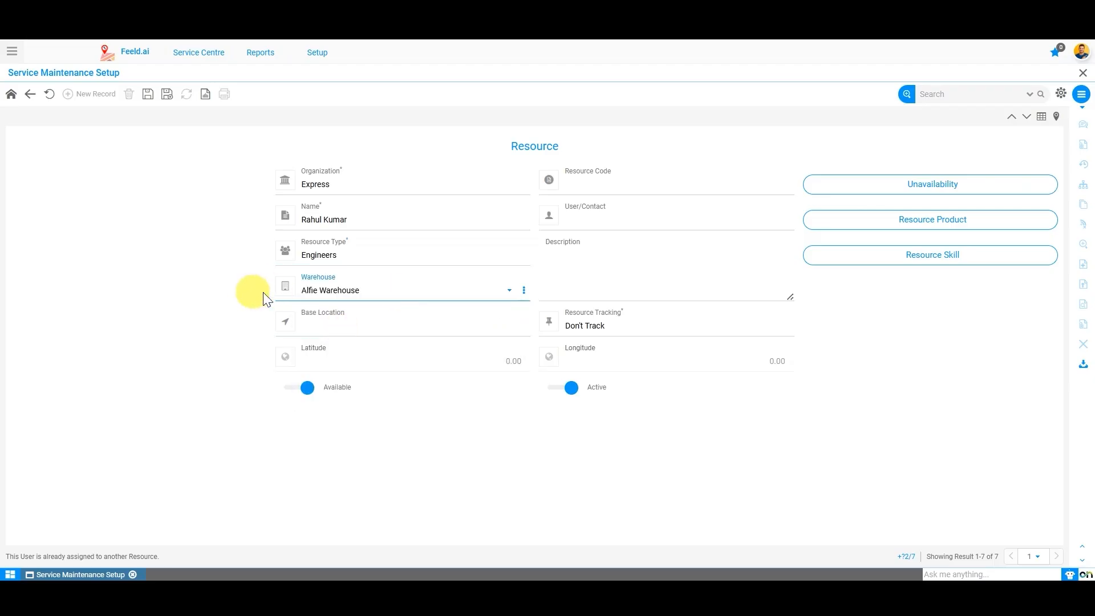
left_click(101, 340)
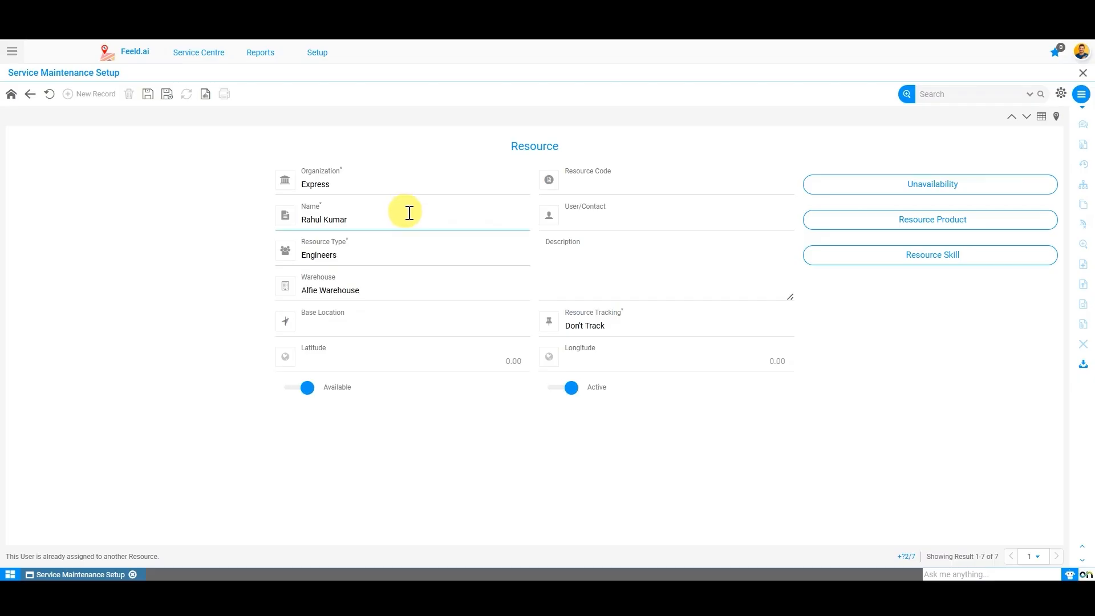
left_click(597, 282)
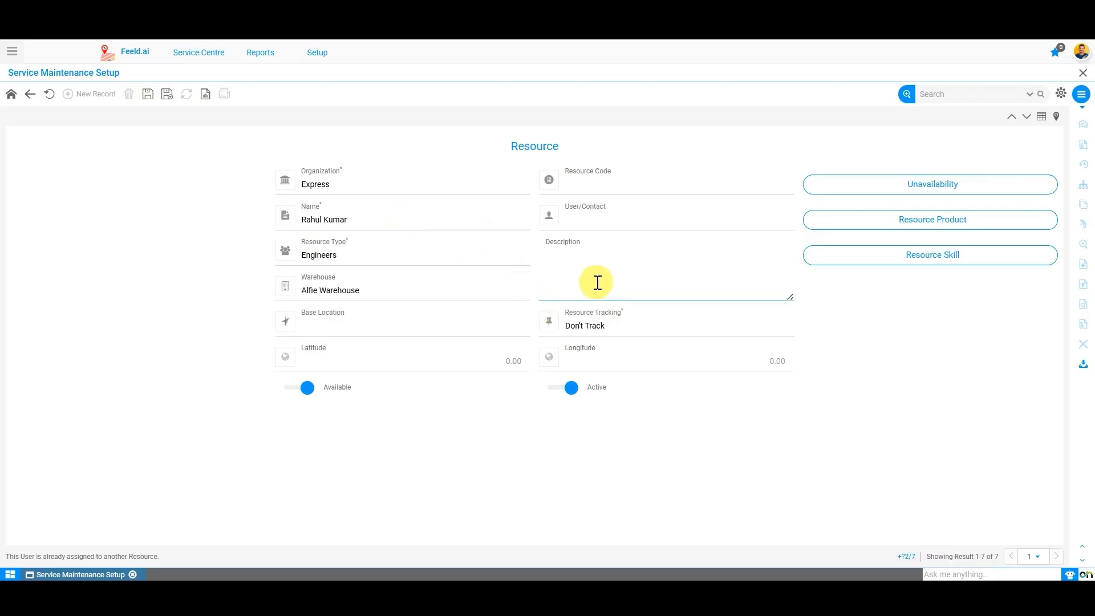
left_click(383, 292)
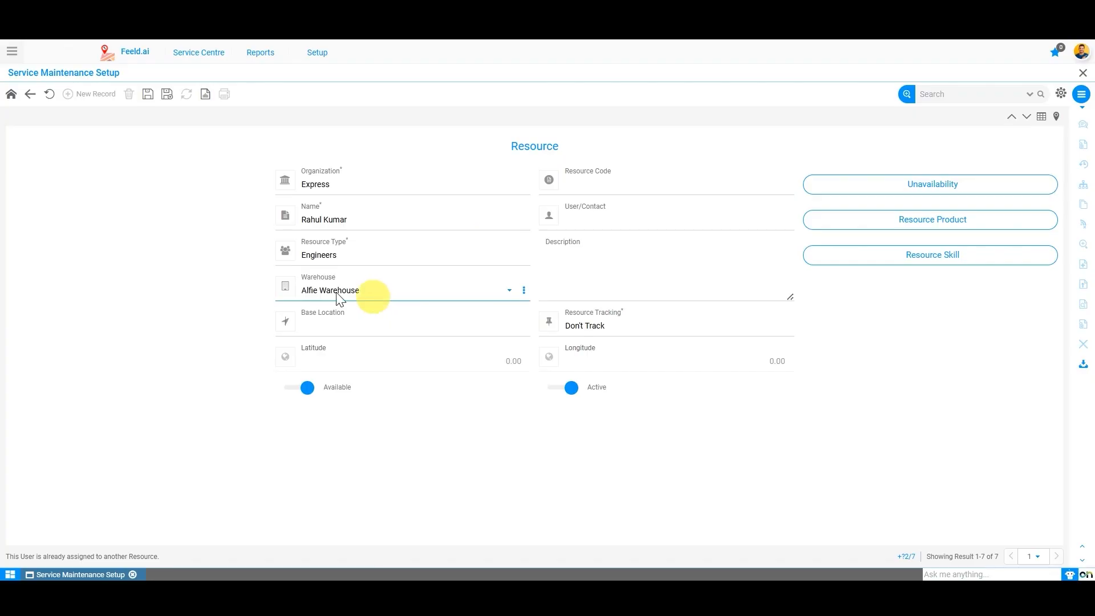
left_click(175, 354)
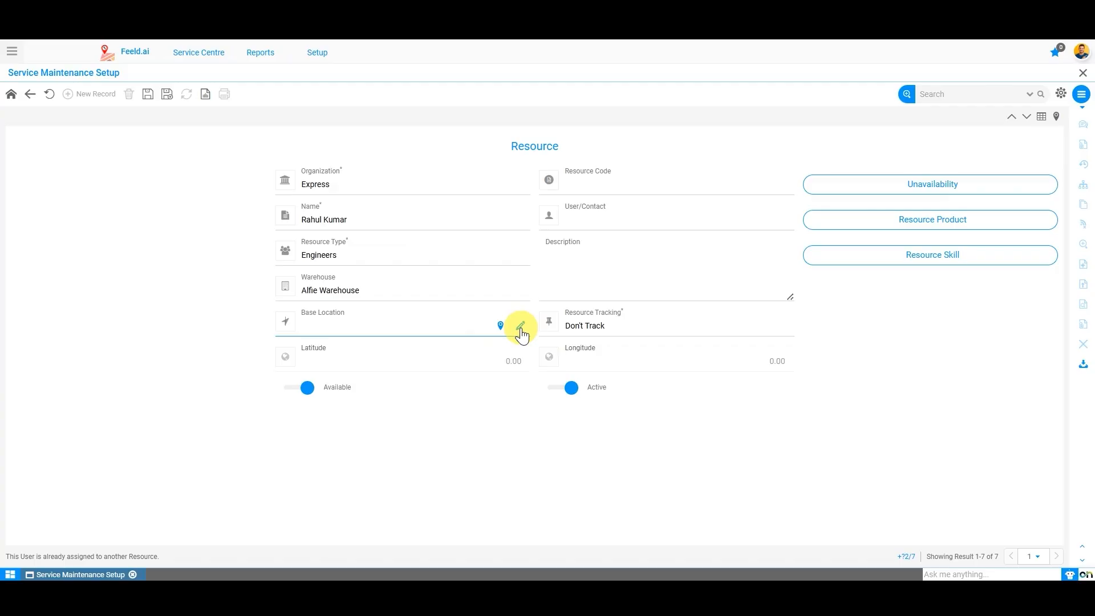
left_click(520, 327)
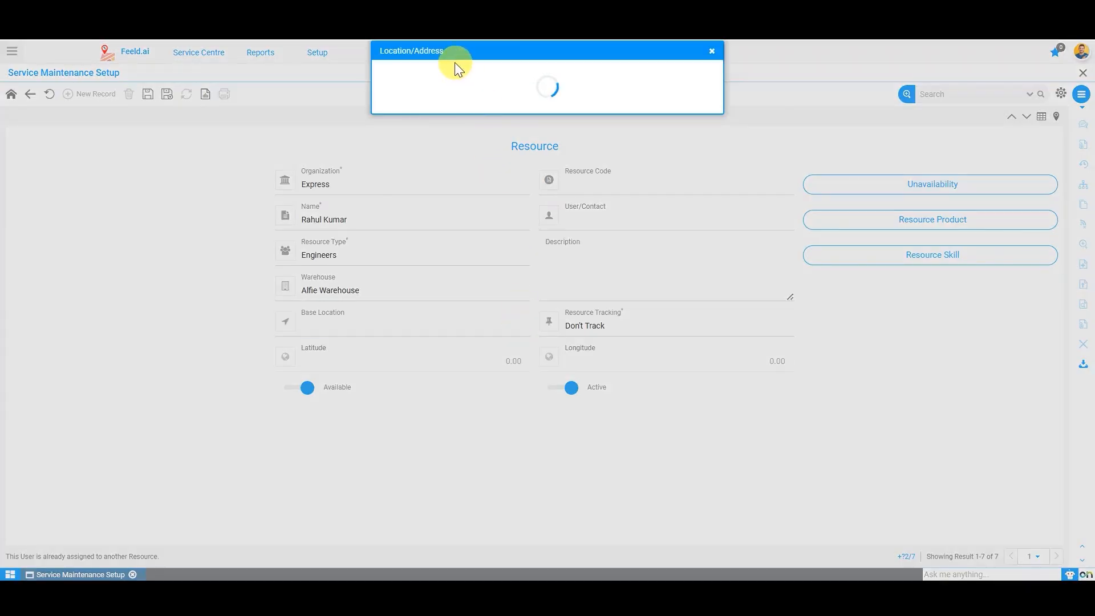
left_click(432, 135)
type("Chandigarh")
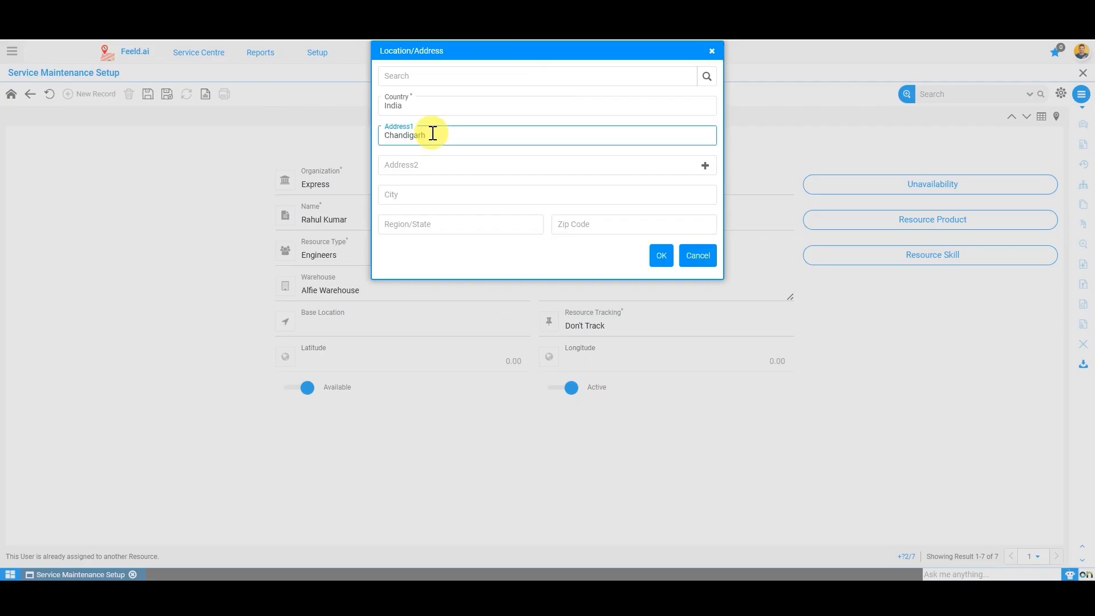
key("ctrl+a")
left_click(428, 191)
type("Chandi")
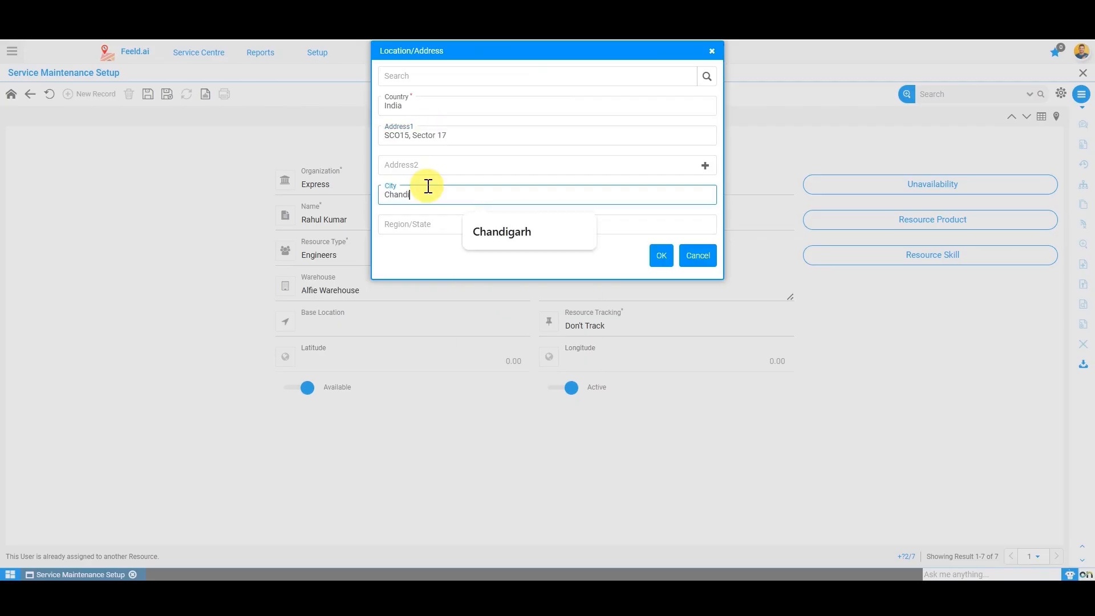
type("garh")
left_click(440, 220)
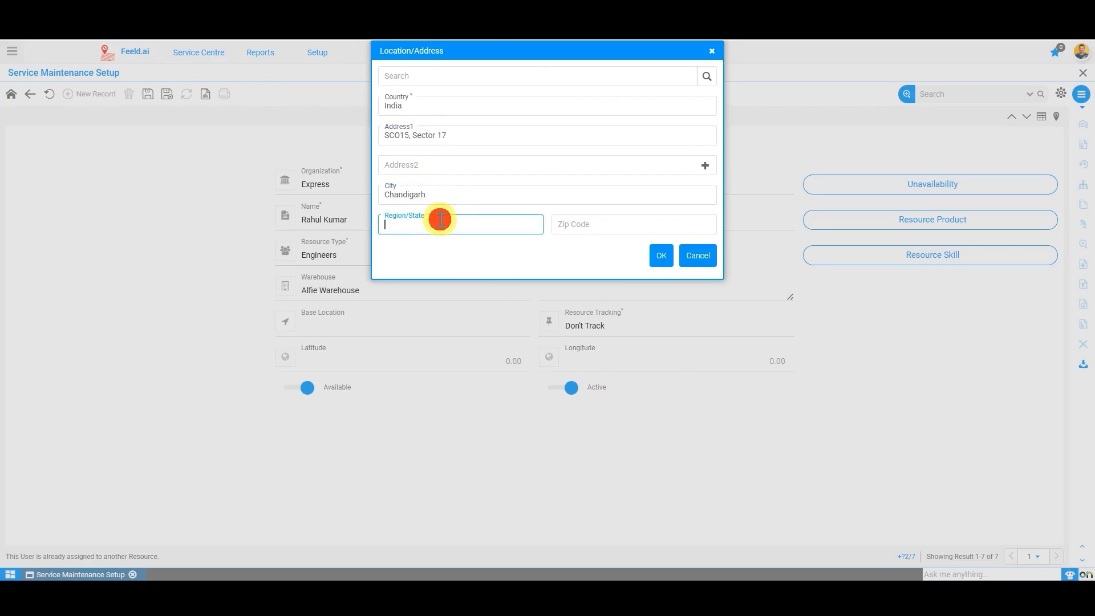
type("Chandigarh")
left_click(570, 234)
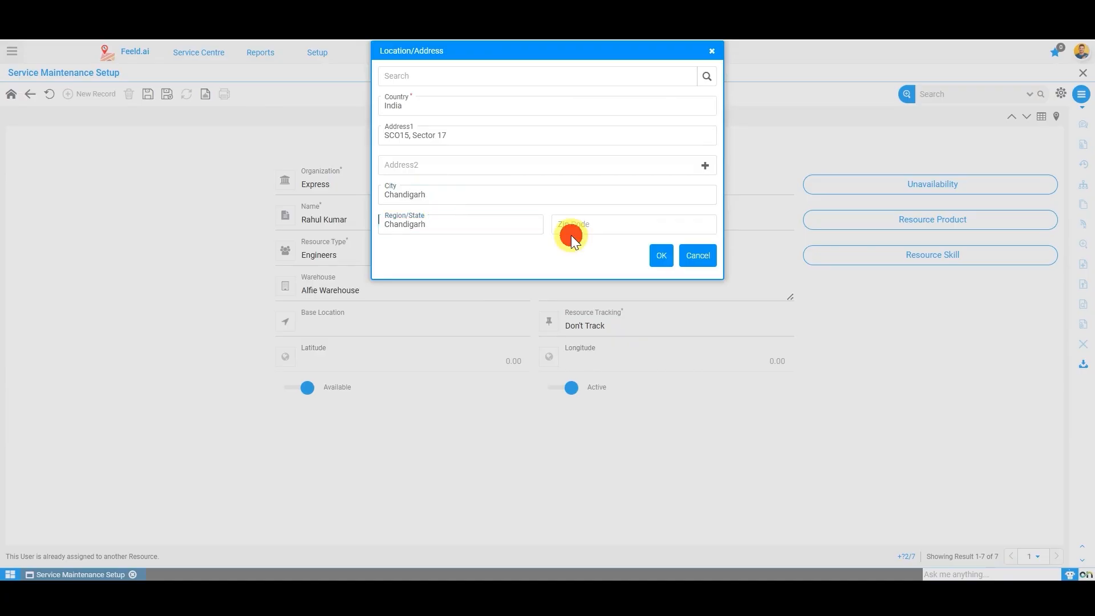
left_click(659, 256)
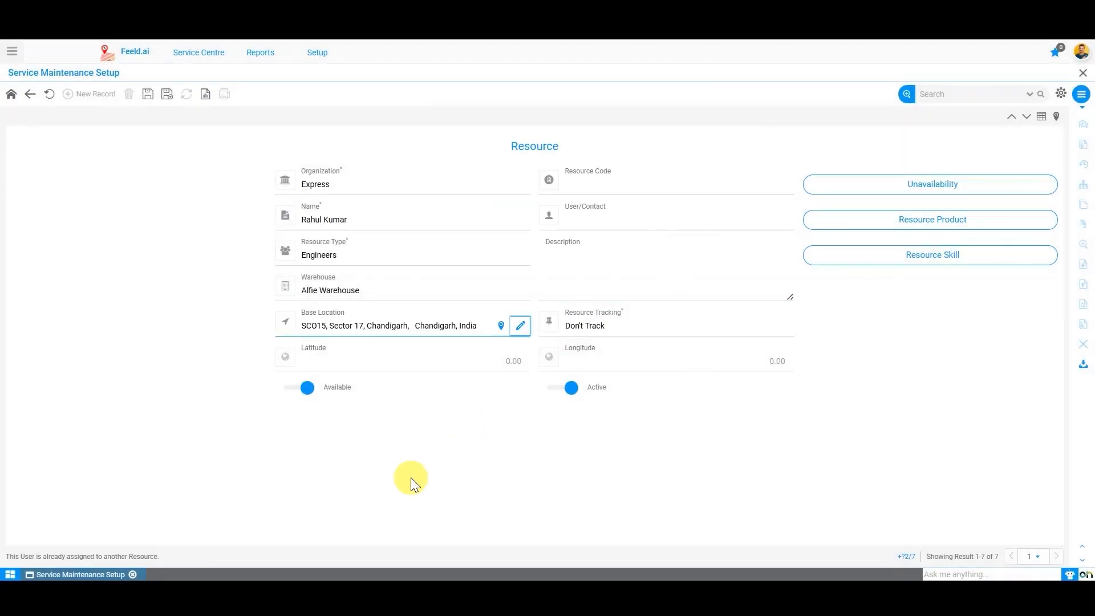
Step: Set the resource's Resource Tracking option to While Using mobile Application
left_click(725, 325)
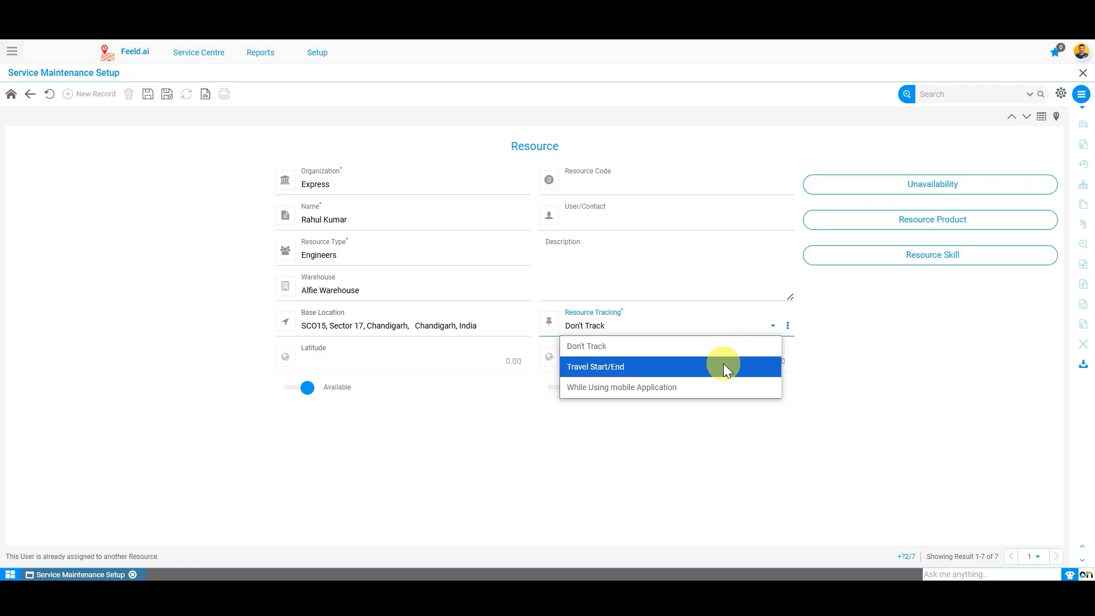
left_click(659, 387)
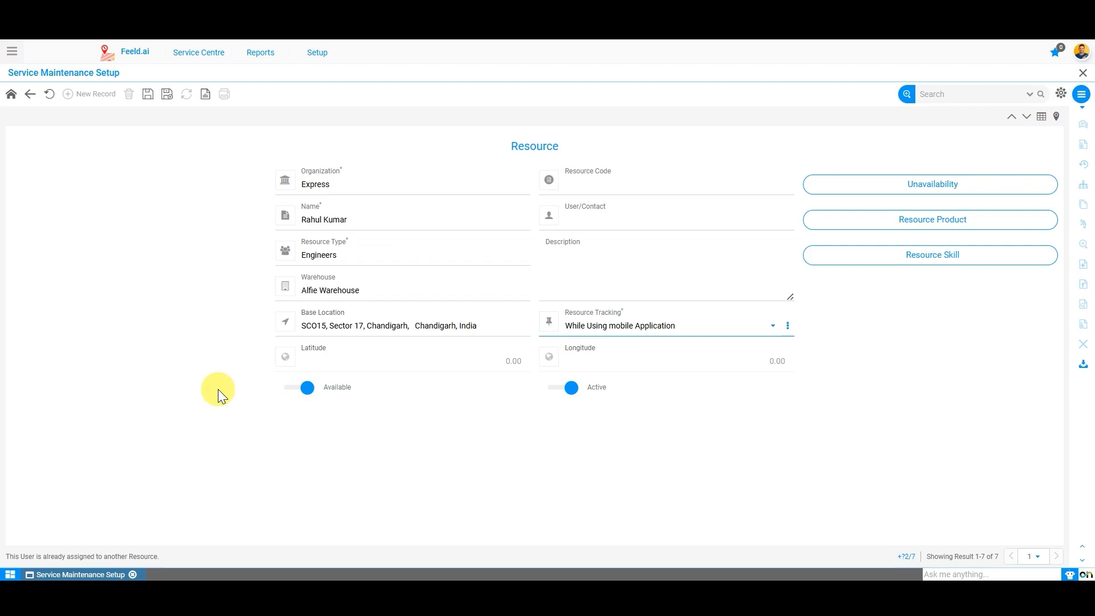
left_click(296, 388)
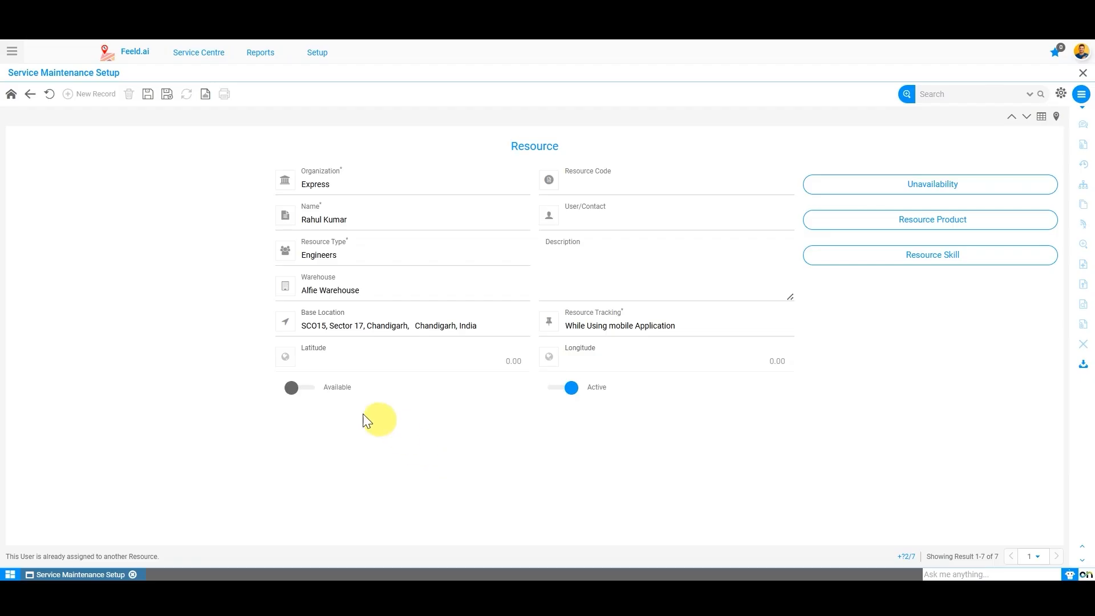
left_click(296, 387)
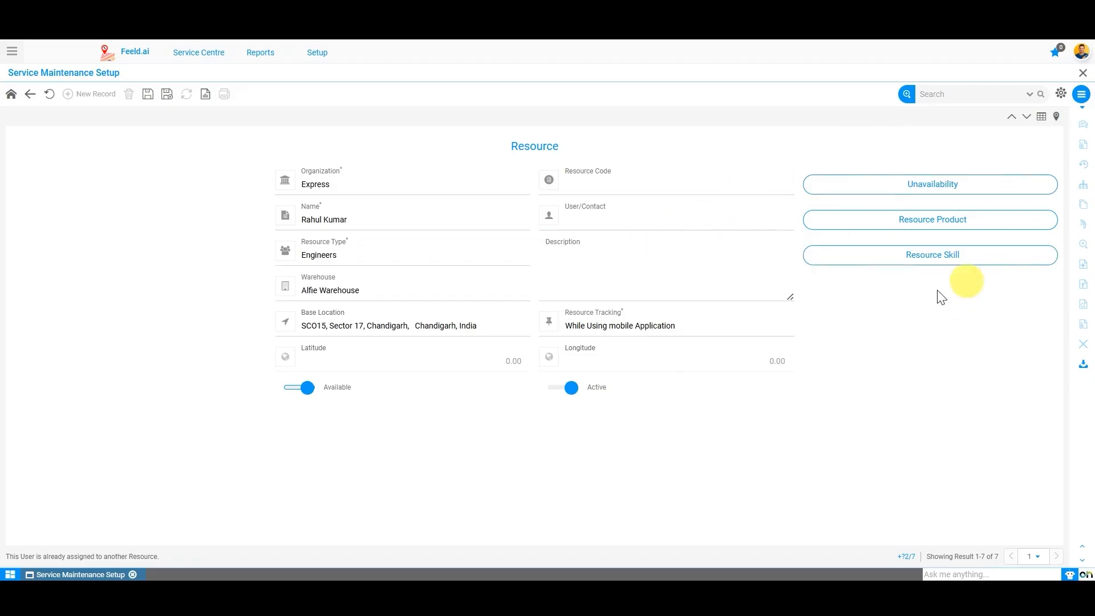
left_click(953, 193)
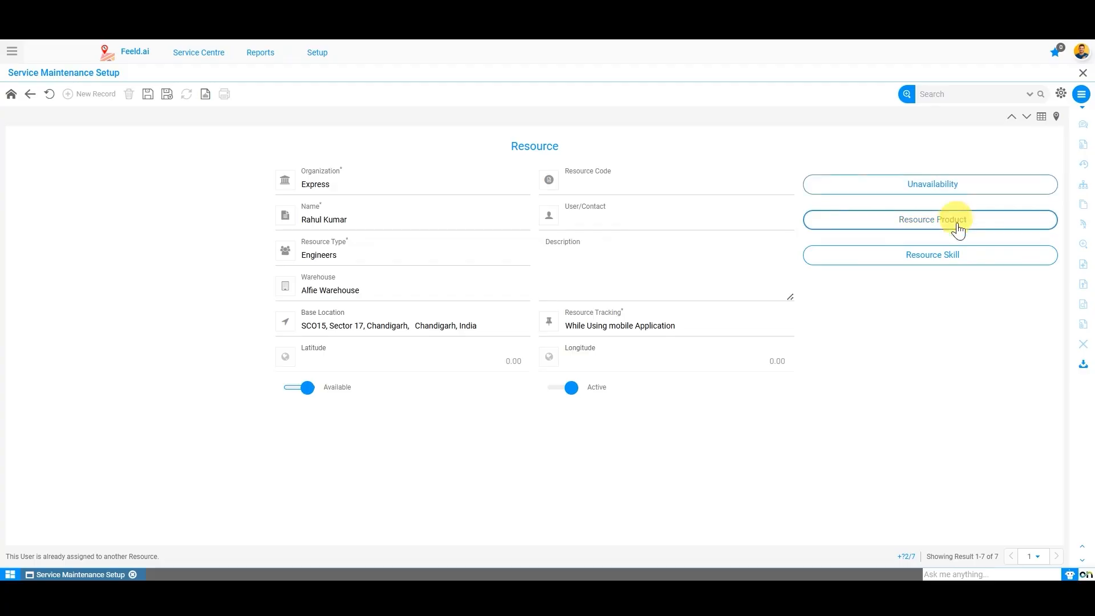
left_click(995, 183)
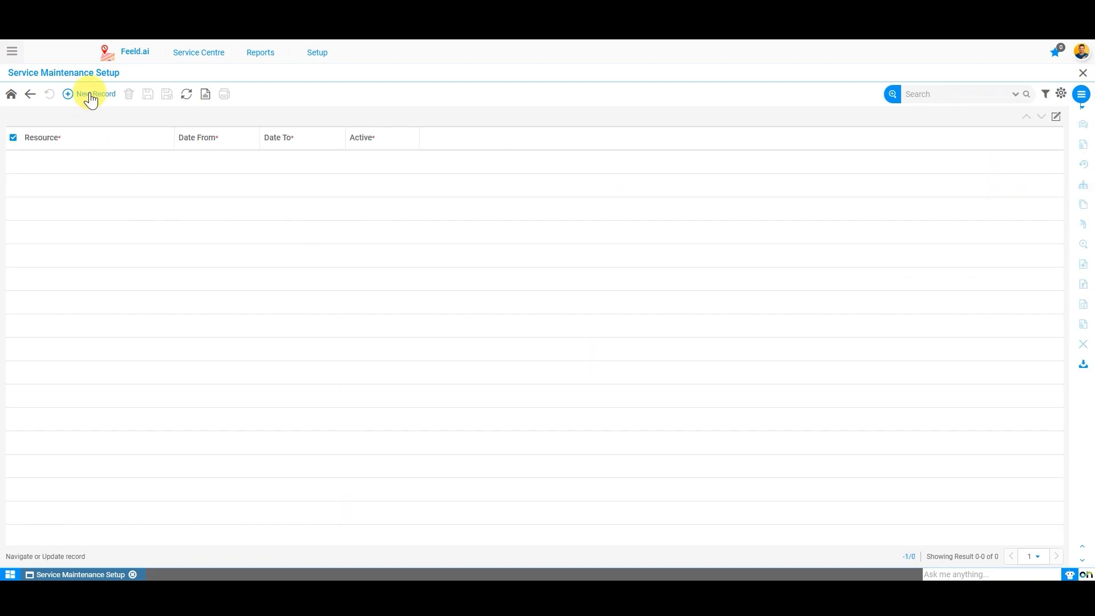
left_click(91, 97)
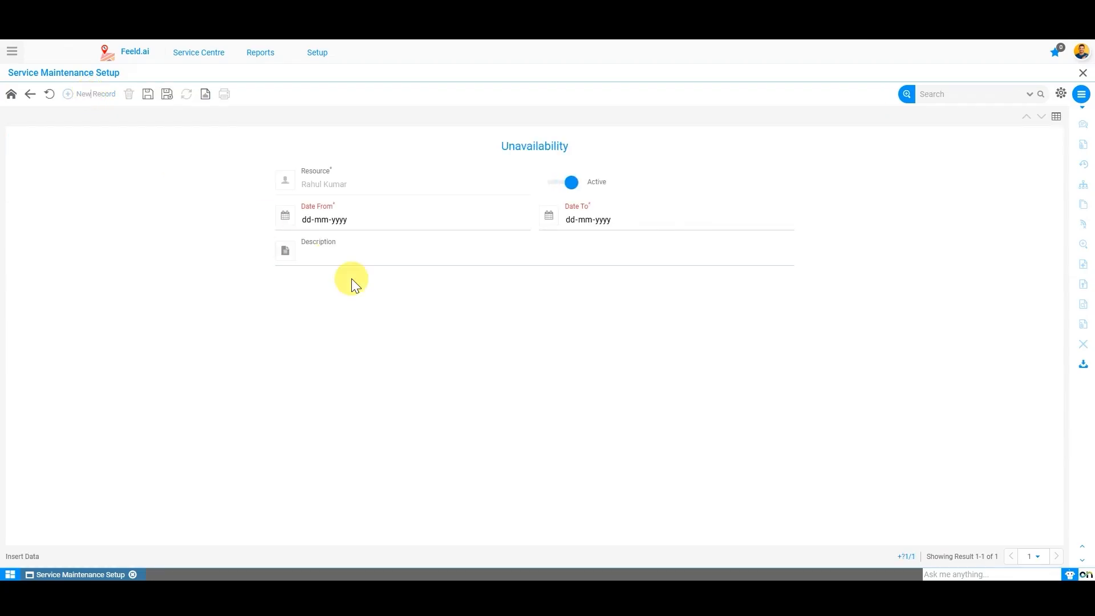
left_click(516, 219)
left_click(404, 312)
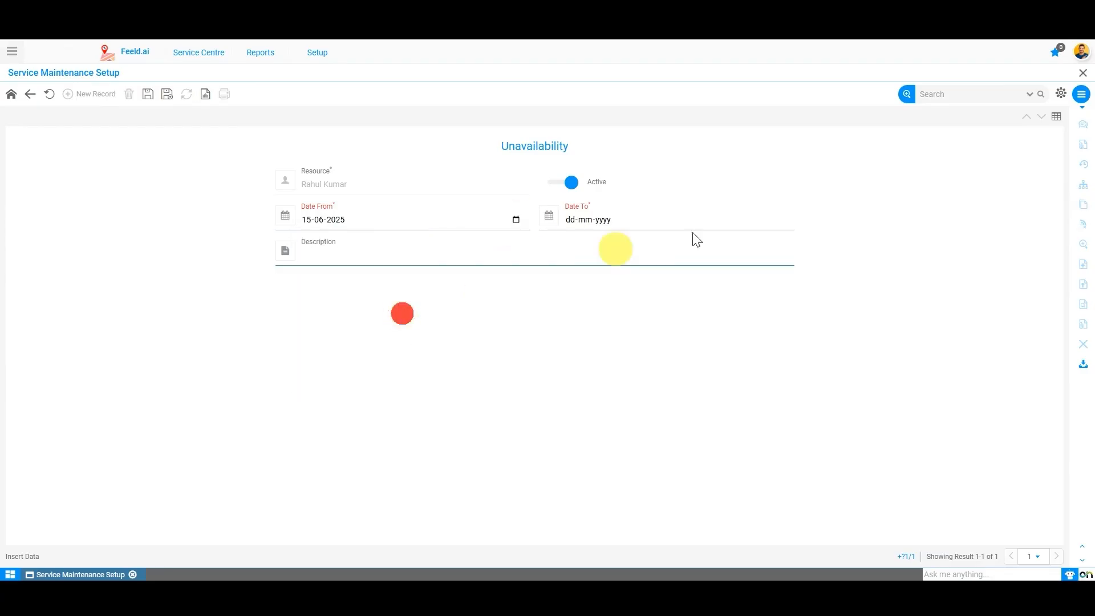
left_click(779, 220)
left_click(638, 326)
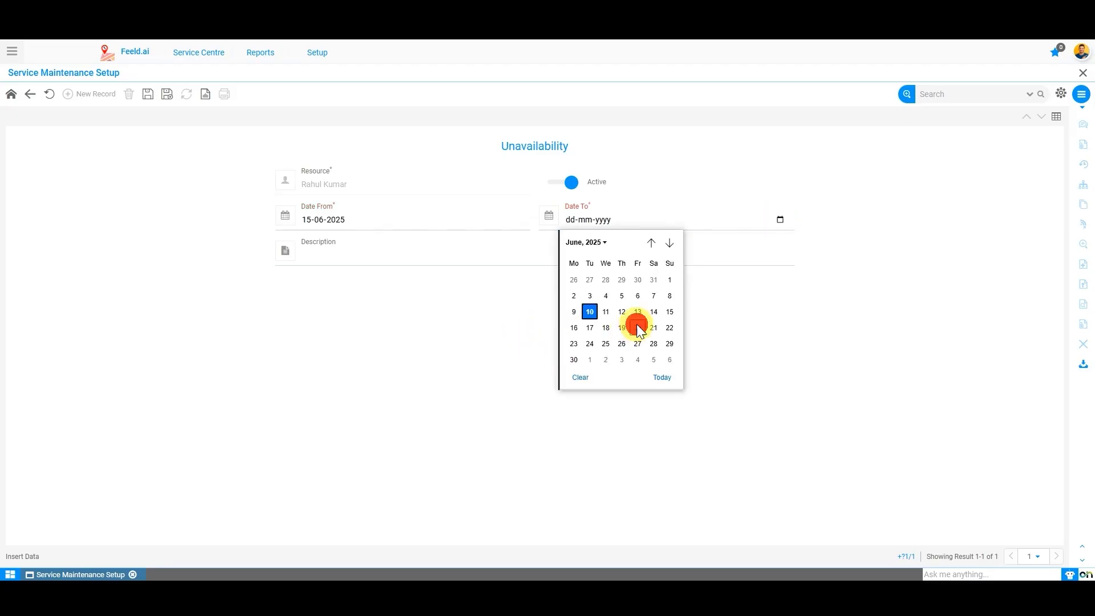
left_click(522, 381)
left_click(392, 255)
type("Vacation")
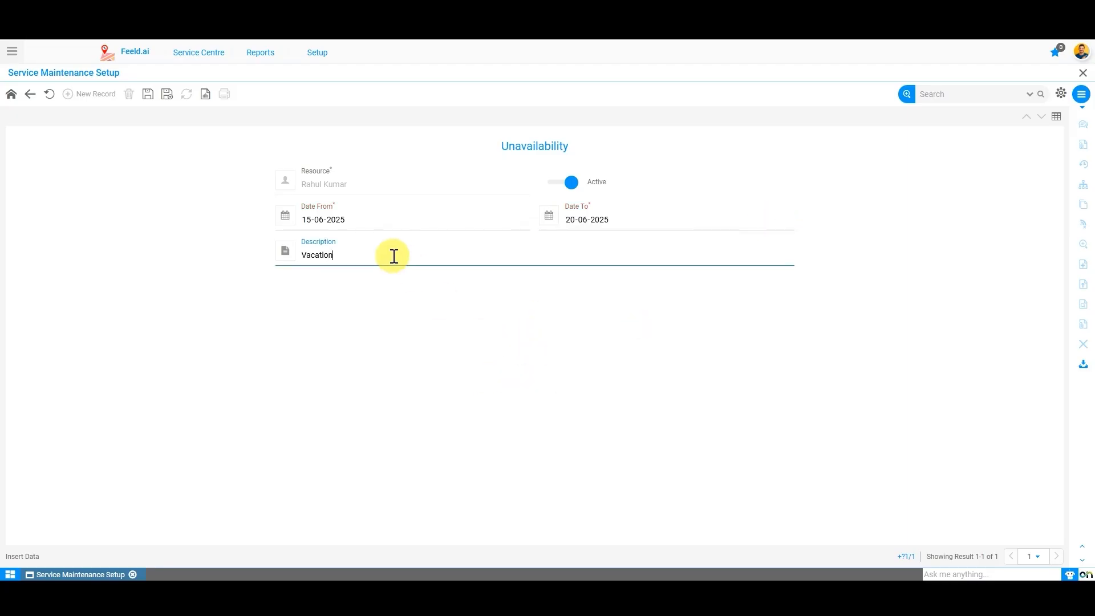
left_click(149, 96)
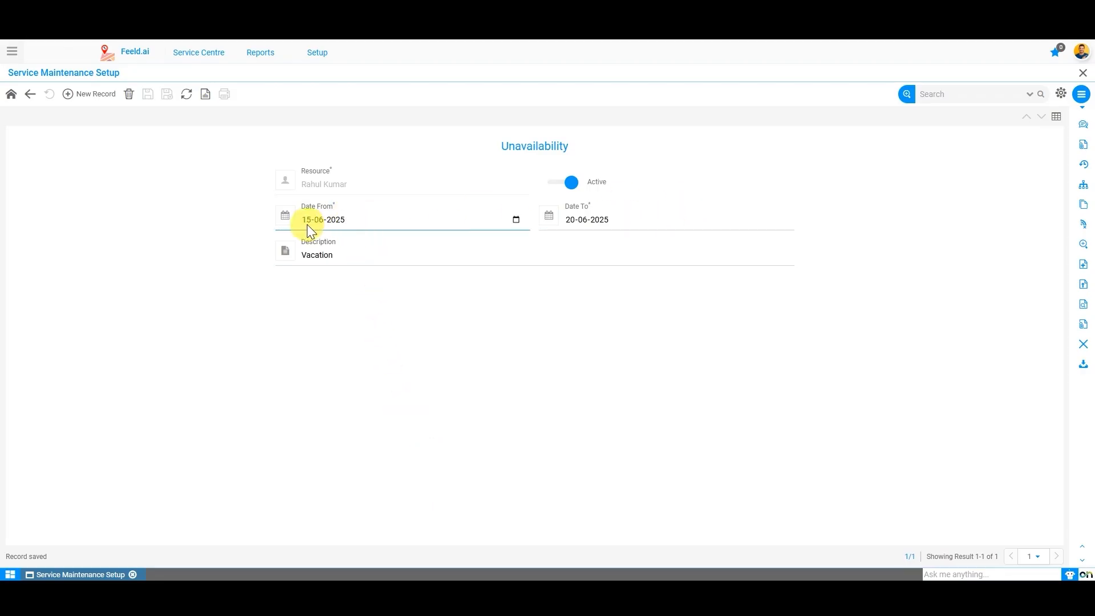
left_click(29, 94)
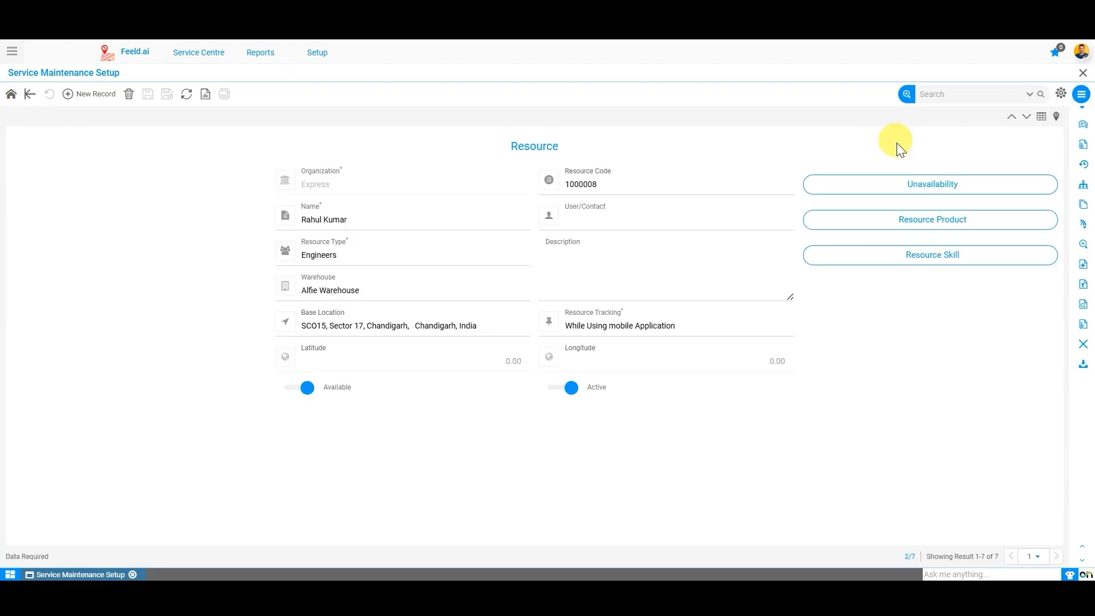
Step: Open the resource's skill list and add Electrician at Expert level
left_click(987, 188)
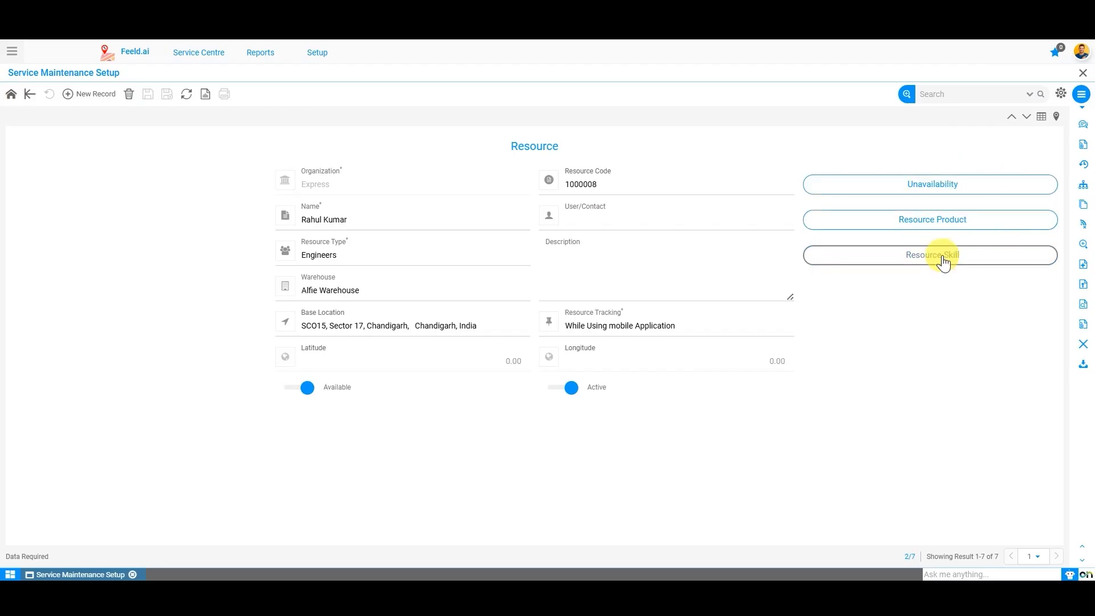
left_click(983, 258)
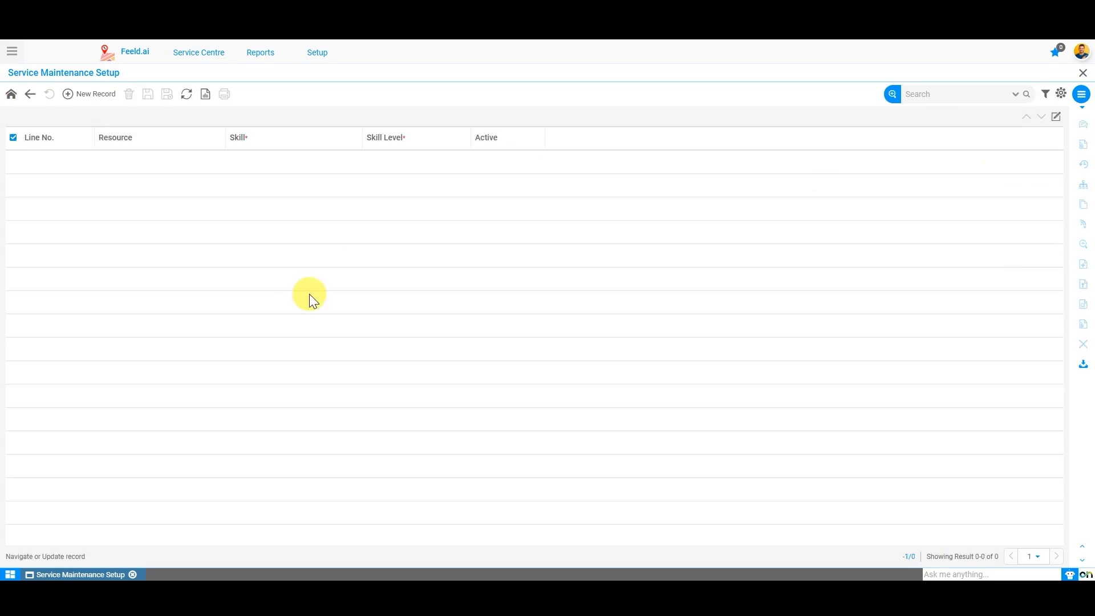
left_click(92, 95)
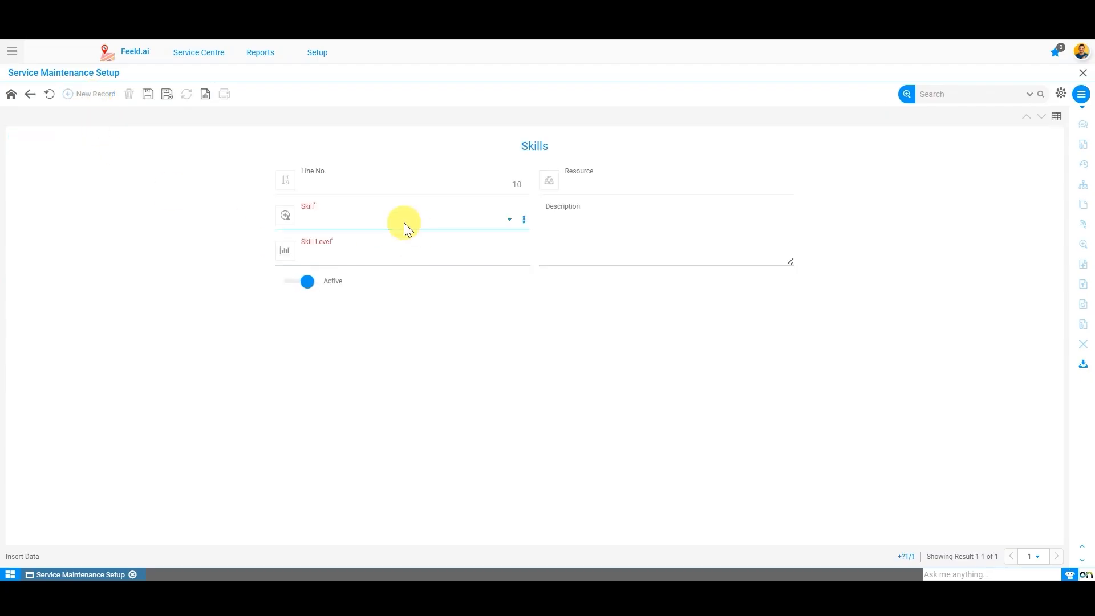
left_click(404, 222)
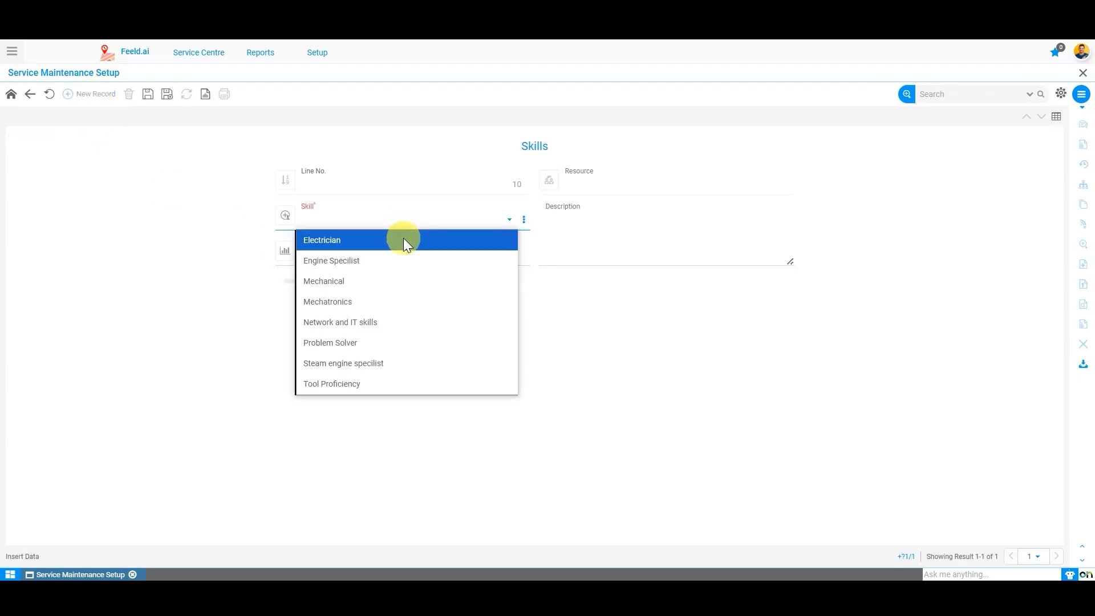
left_click(398, 241)
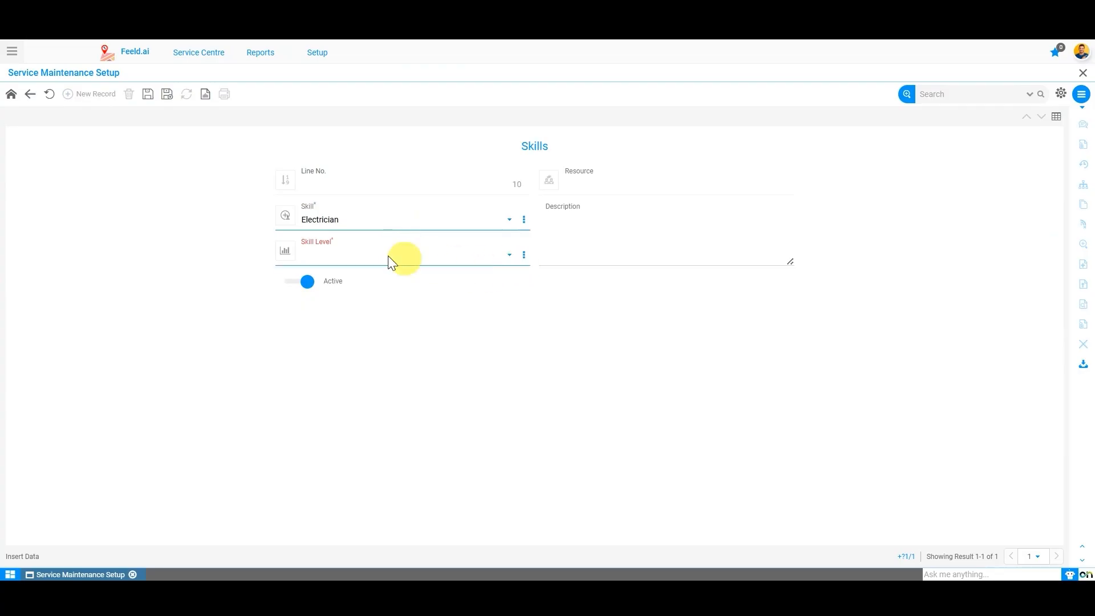
left_click(379, 248)
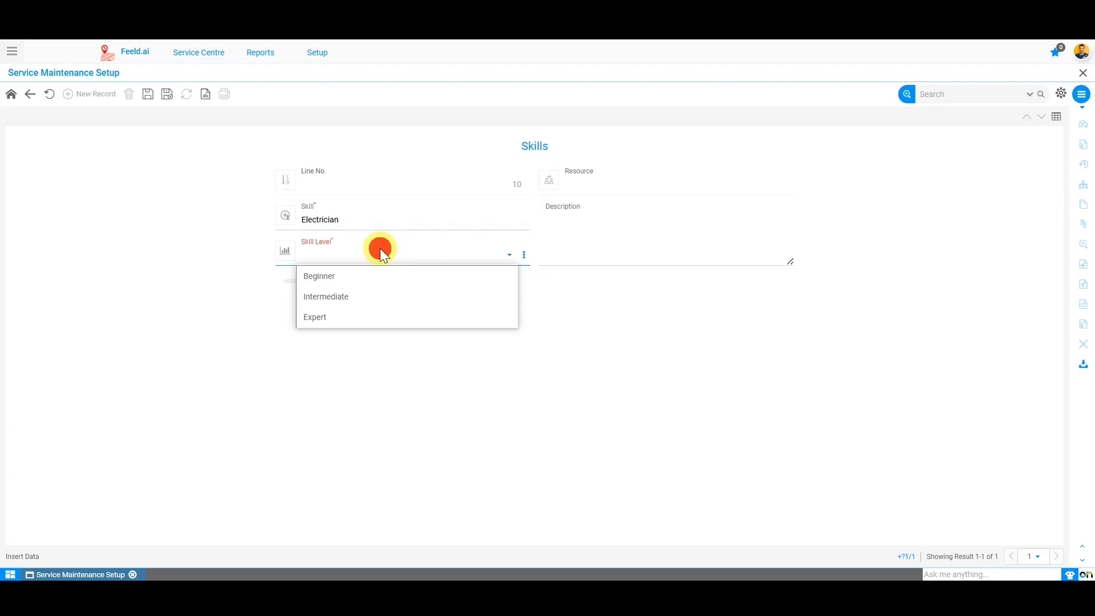
left_click(333, 318)
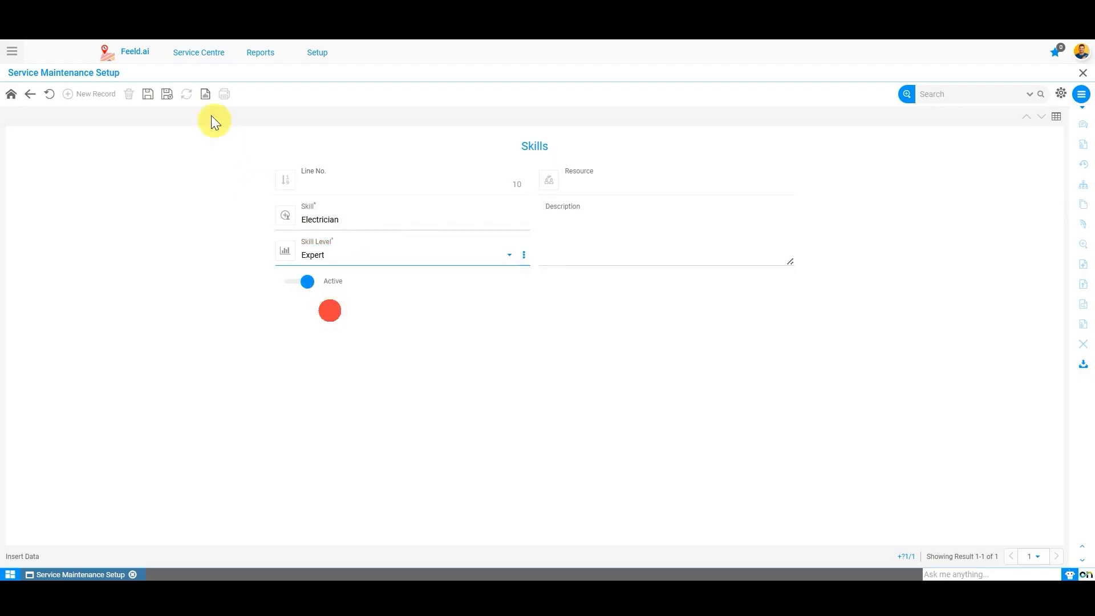
left_click(149, 96)
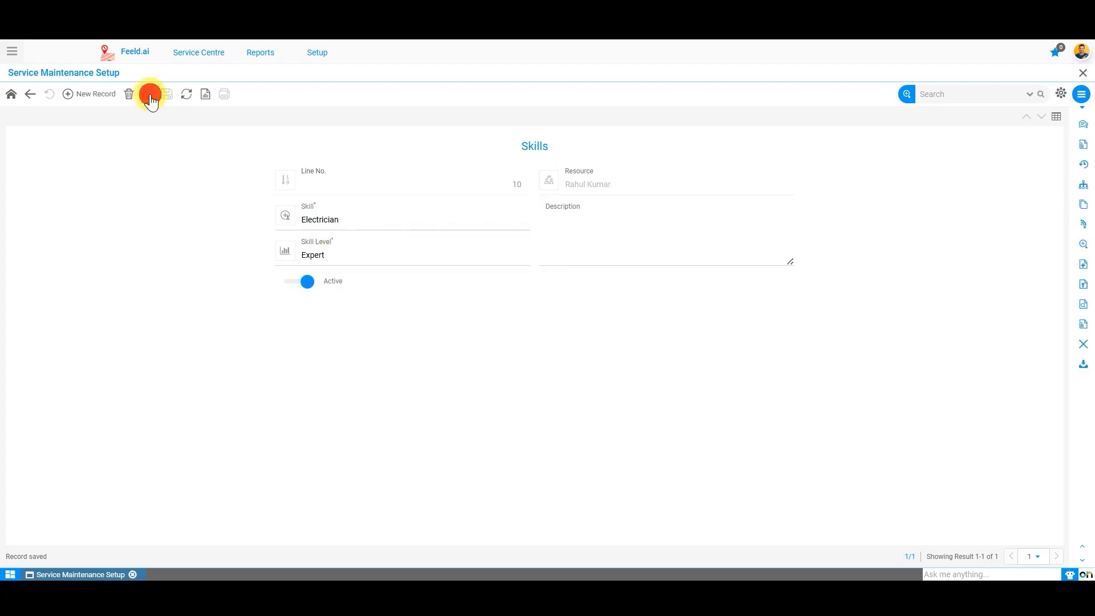
Step: Add a second skill, Mechanical, at Beginner level
left_click(103, 94)
left_click(372, 218)
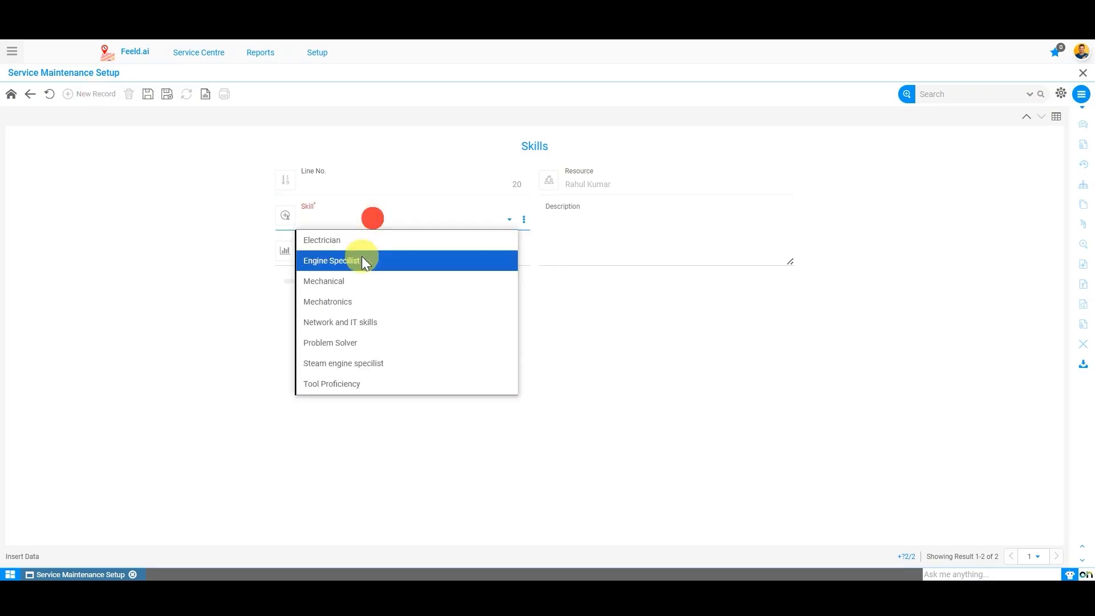
left_click(357, 280)
left_click(341, 257)
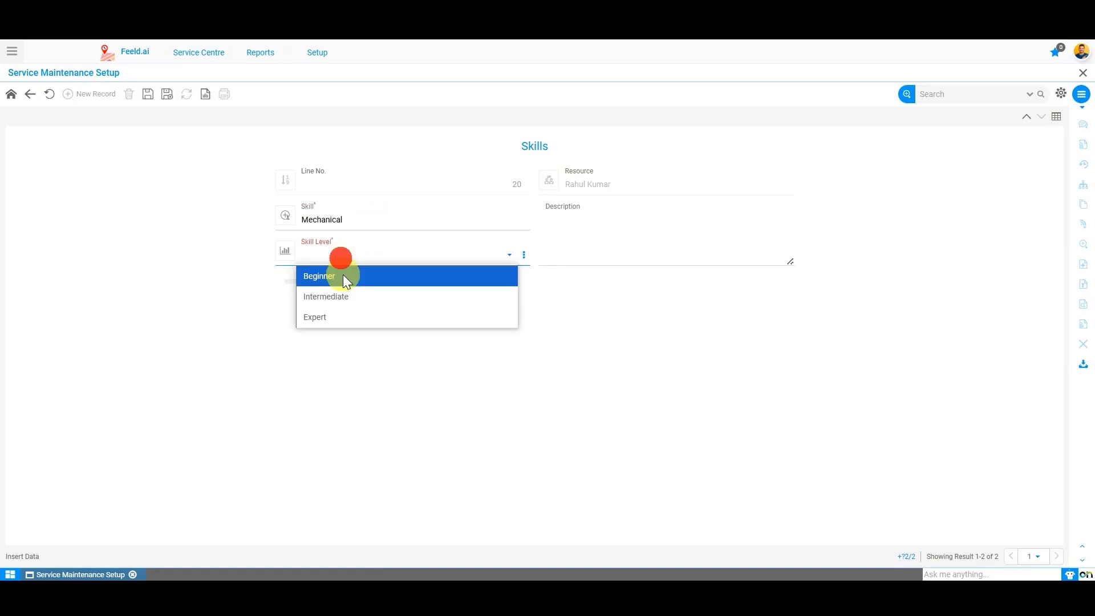
left_click(343, 275)
left_click(147, 93)
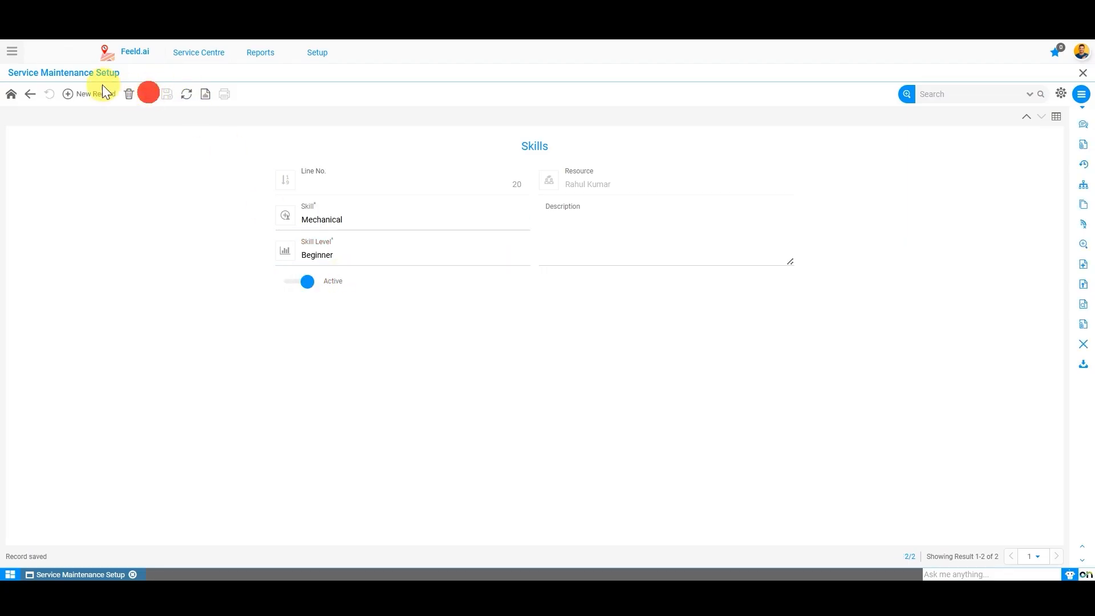
Step: Add a third skill, Steam engine specilist, at Intermediate level
left_click(103, 93)
left_click(383, 218)
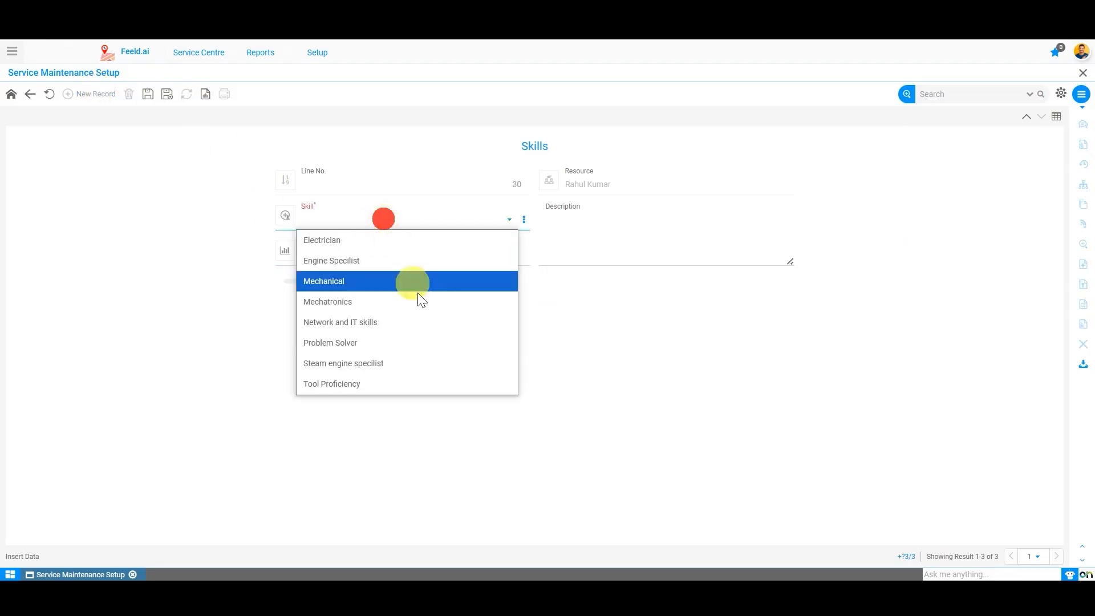
left_click(355, 362)
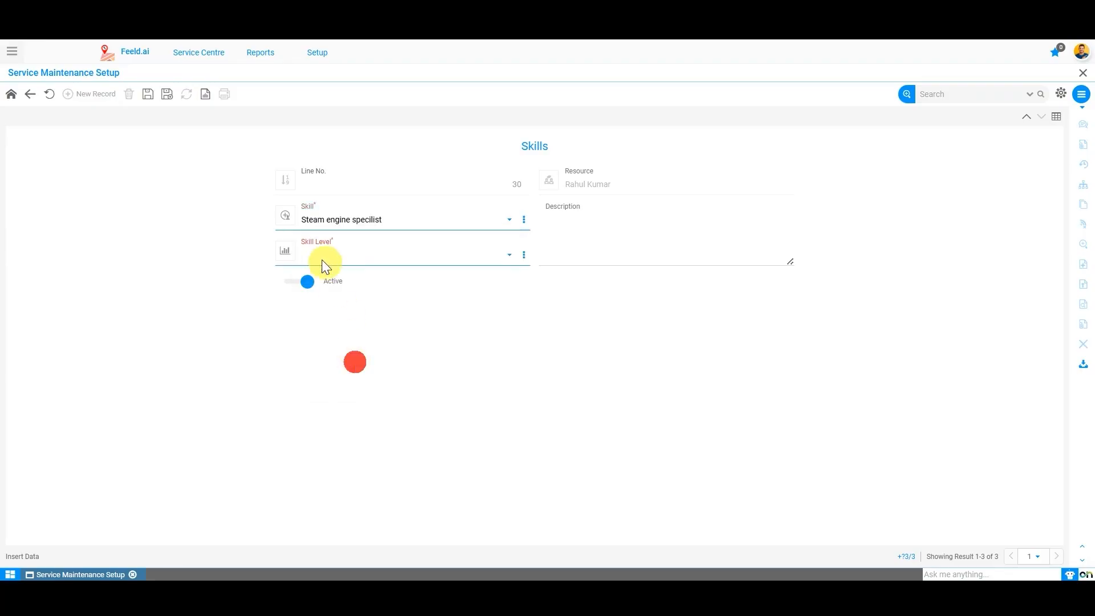
left_click(321, 257)
left_click(344, 294)
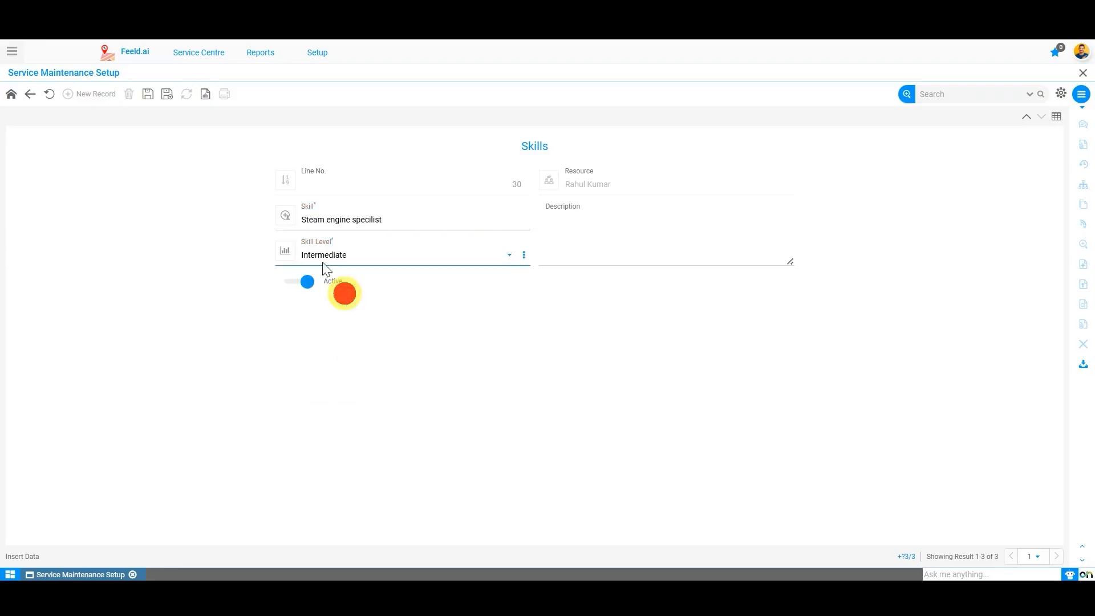
left_click(148, 94)
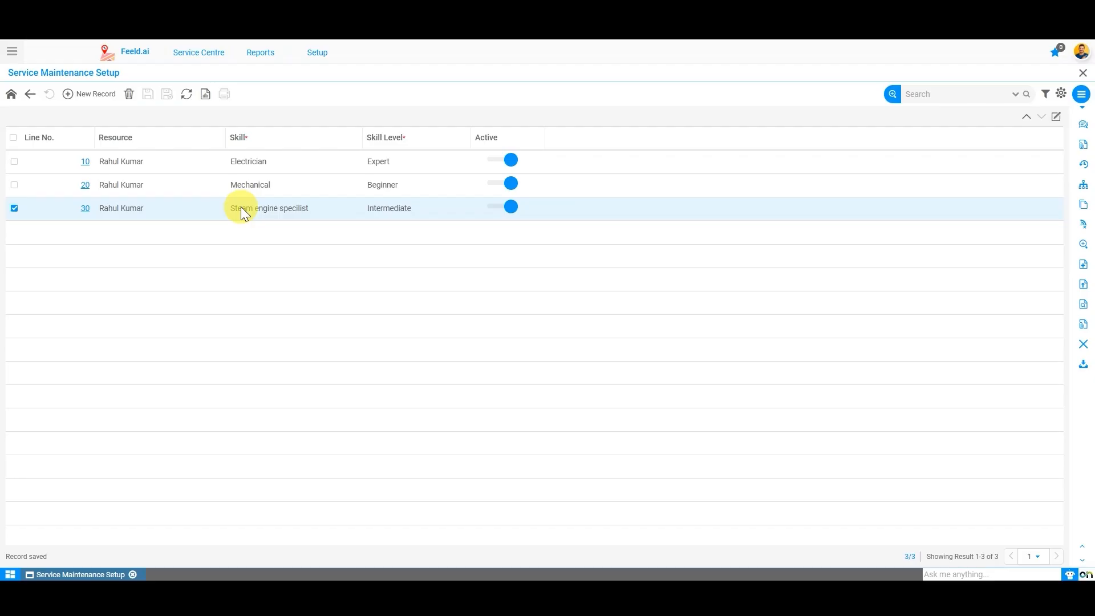
Step: Save Technician as the resource's product line, then return to its skill list
left_click(31, 96)
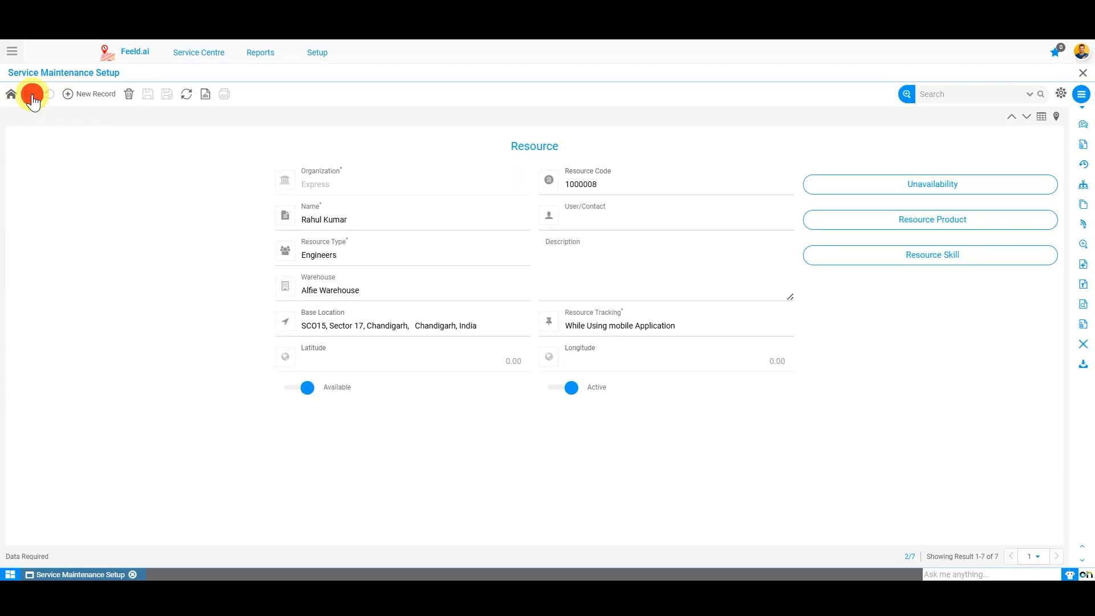
left_click(950, 262)
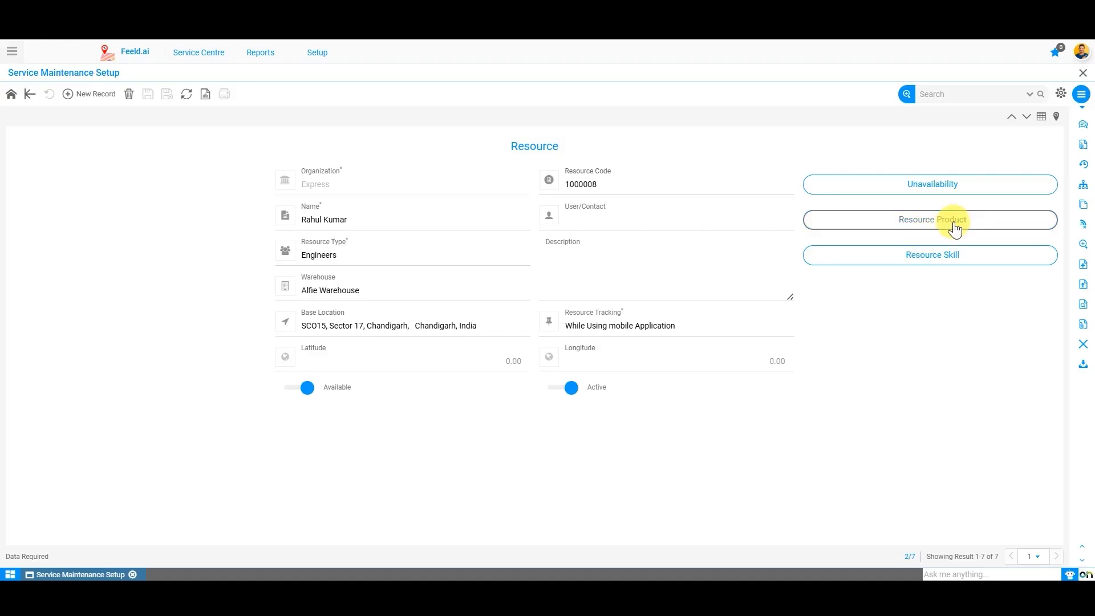
left_click(1003, 232)
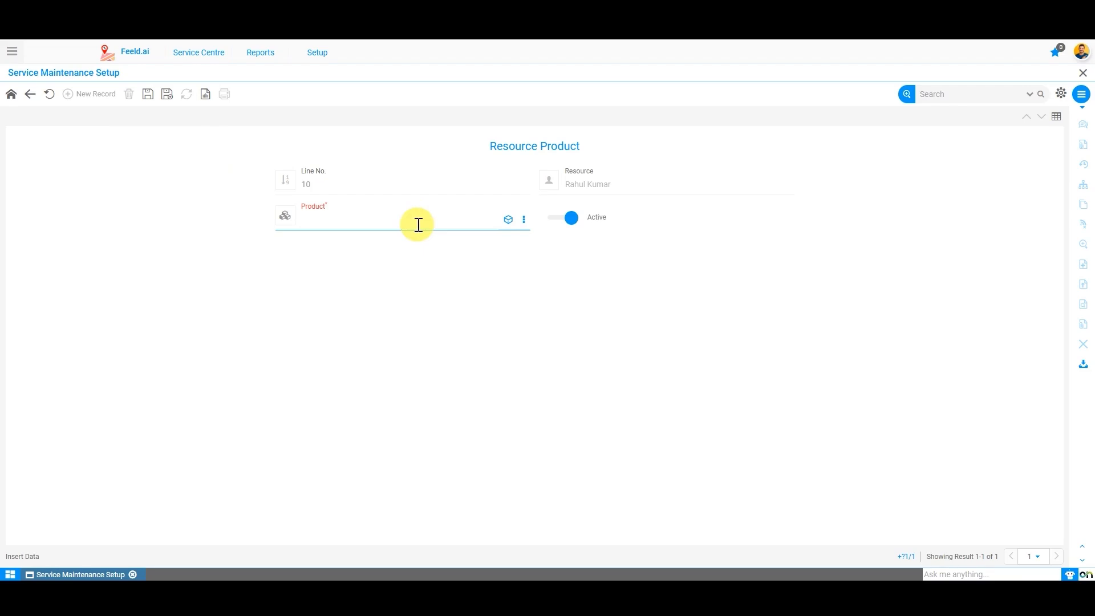
type("tech")
key("Down")
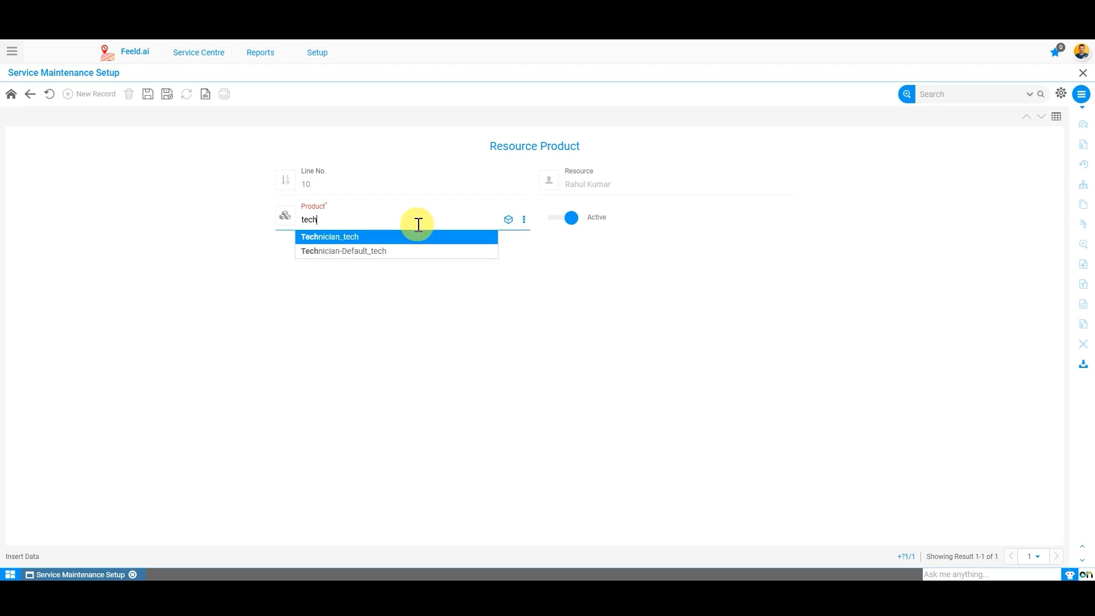
key("Return")
left_click(148, 99)
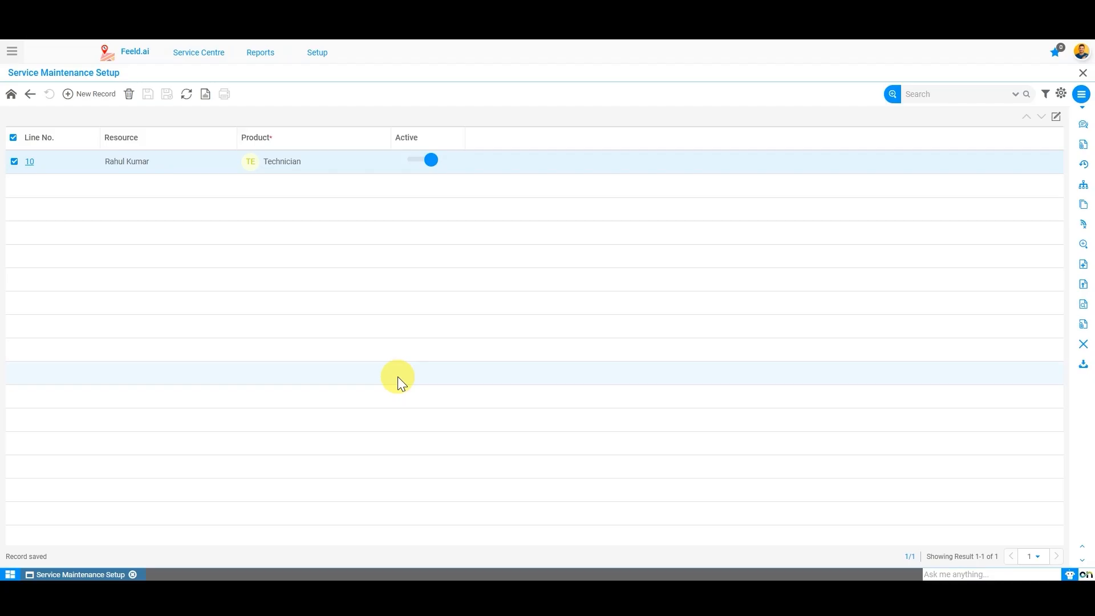
left_click(30, 93)
left_click(976, 262)
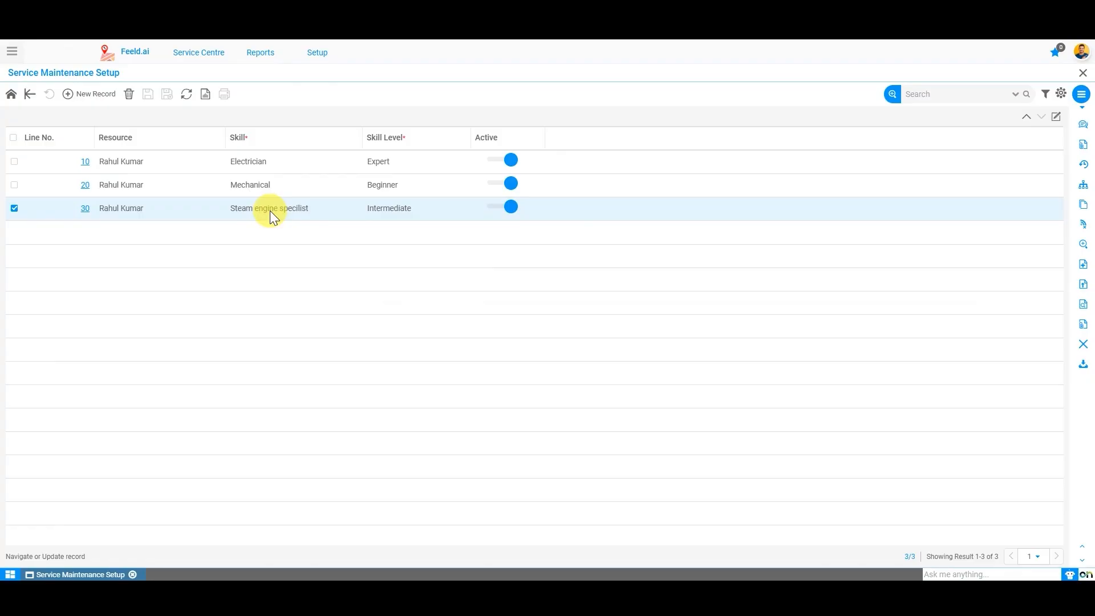
Step: From the resource record, open Resource Product and start a blank product line 20
left_click(29, 95)
left_click(902, 220)
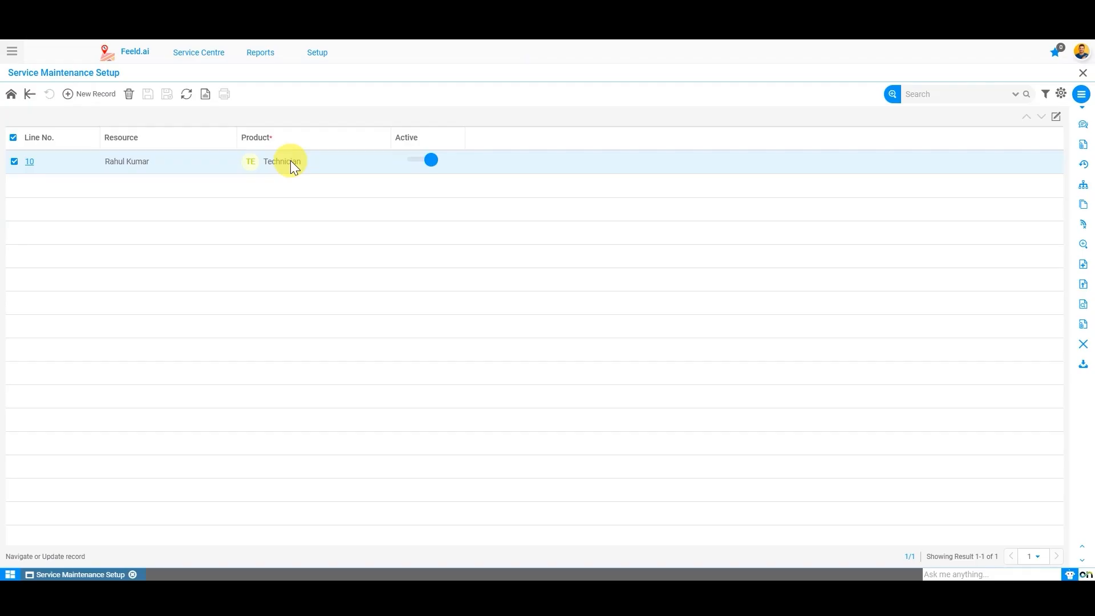
left_click(82, 94)
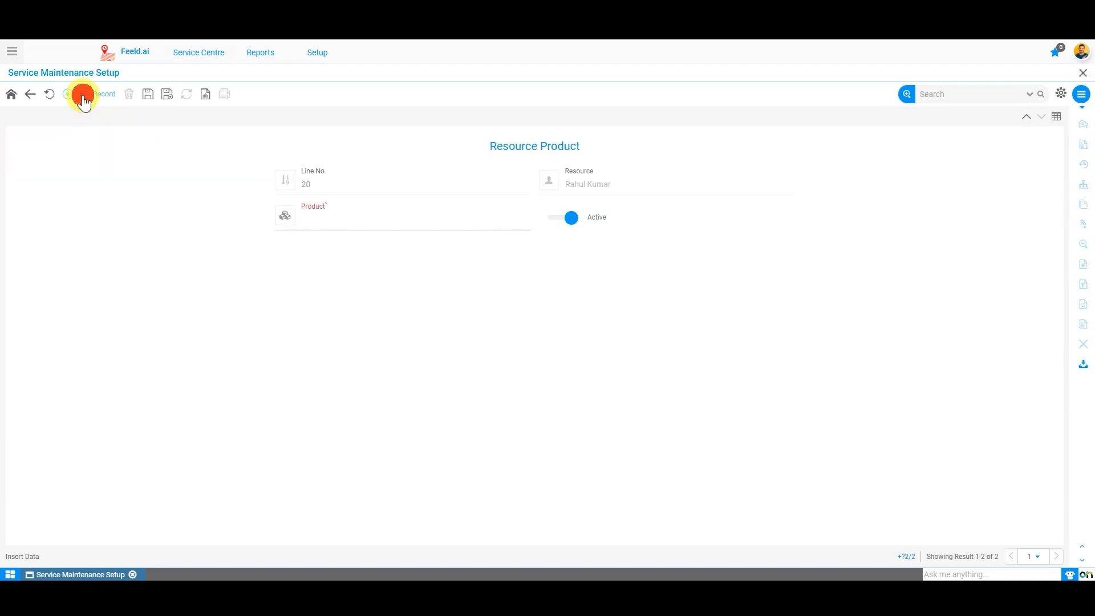
Step: Search 'engine', save Field Engineer as product line 20, then return to the resource
left_click(315, 217)
type("engine")
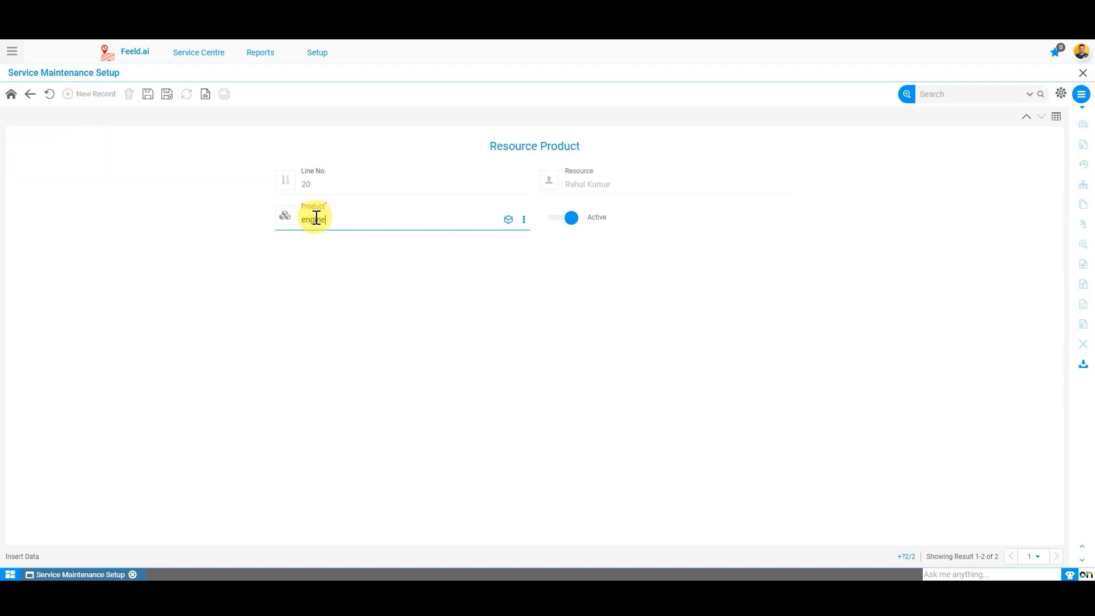
key("Down")
key("Down")
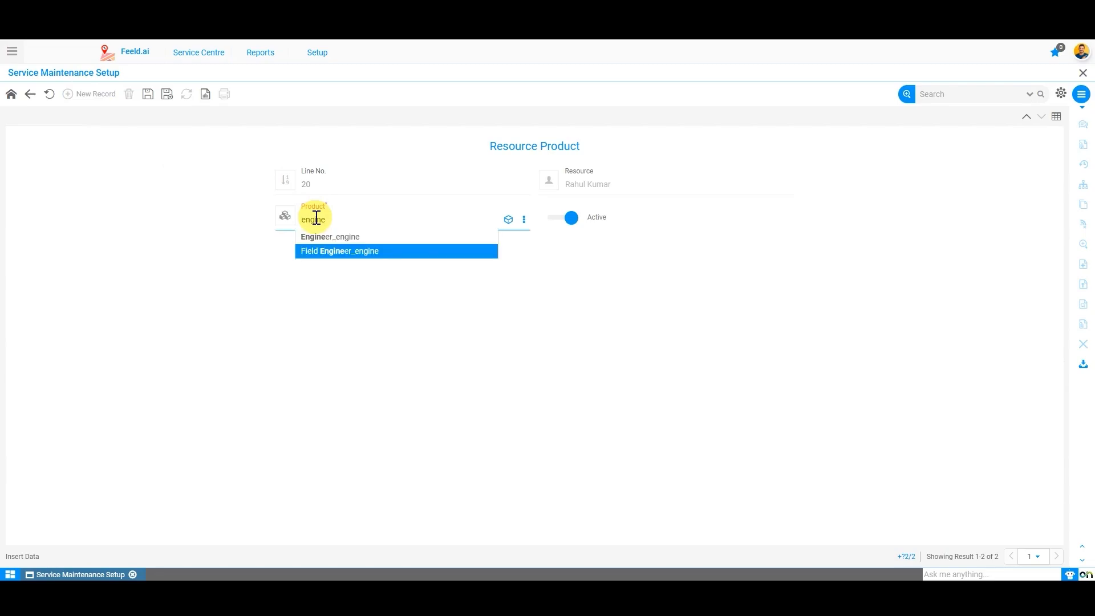
key("Return")
left_click(149, 95)
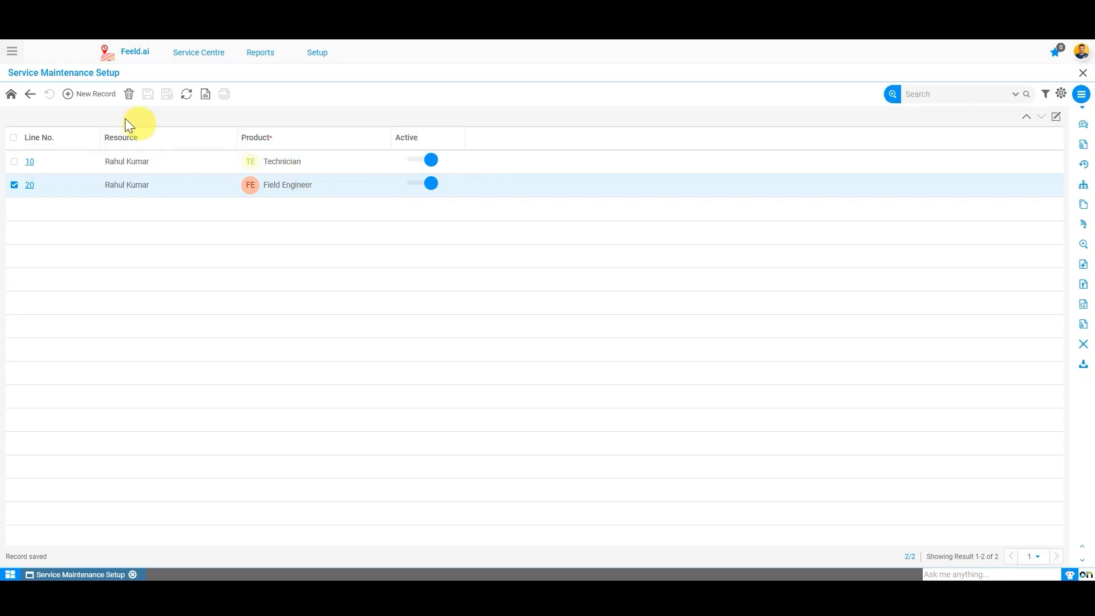
left_click(29, 104)
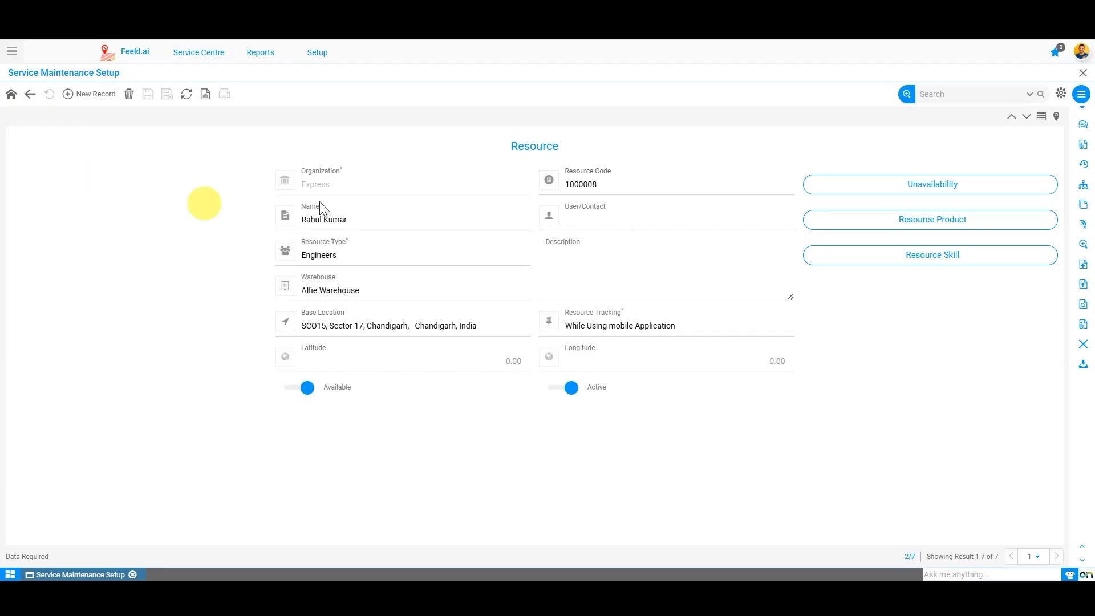
Step: From the Service Maintenance Setup menu, open Work Center and start a new record
left_click(10, 94)
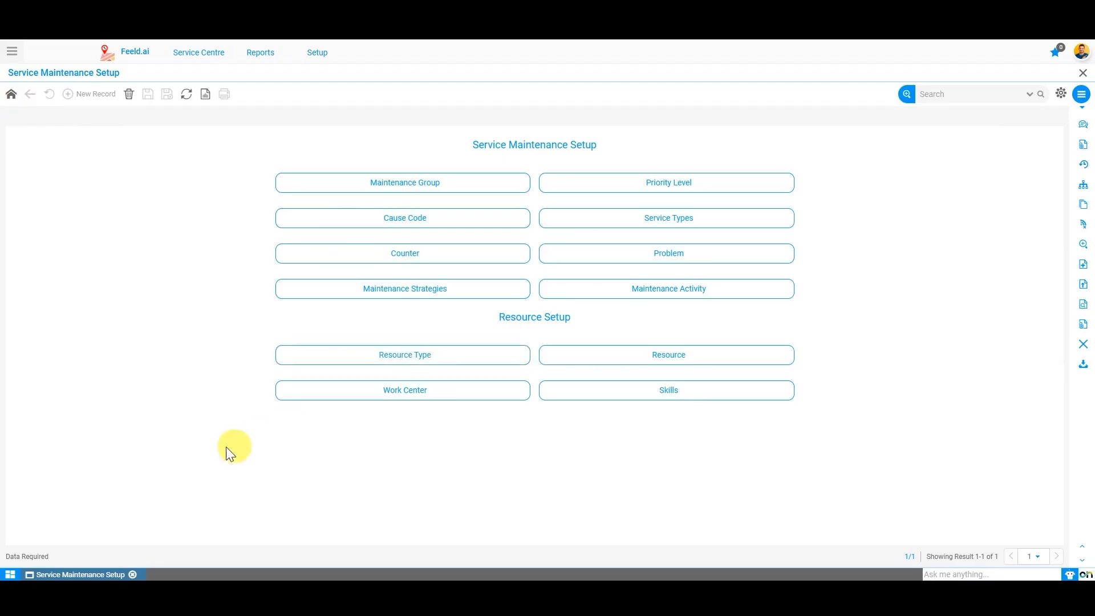
left_click(416, 397)
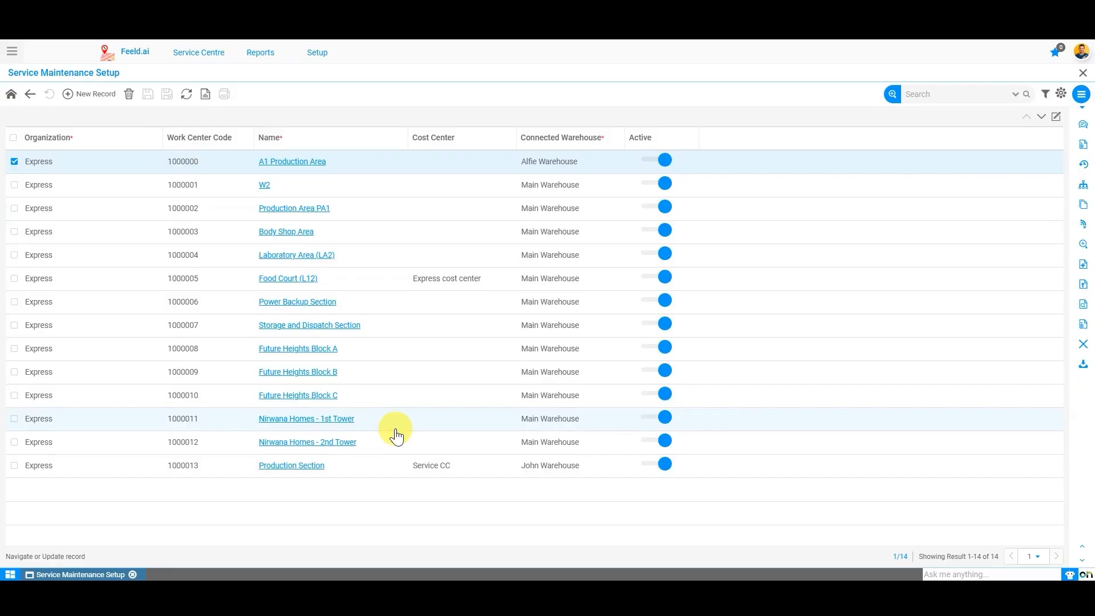
left_click(89, 98)
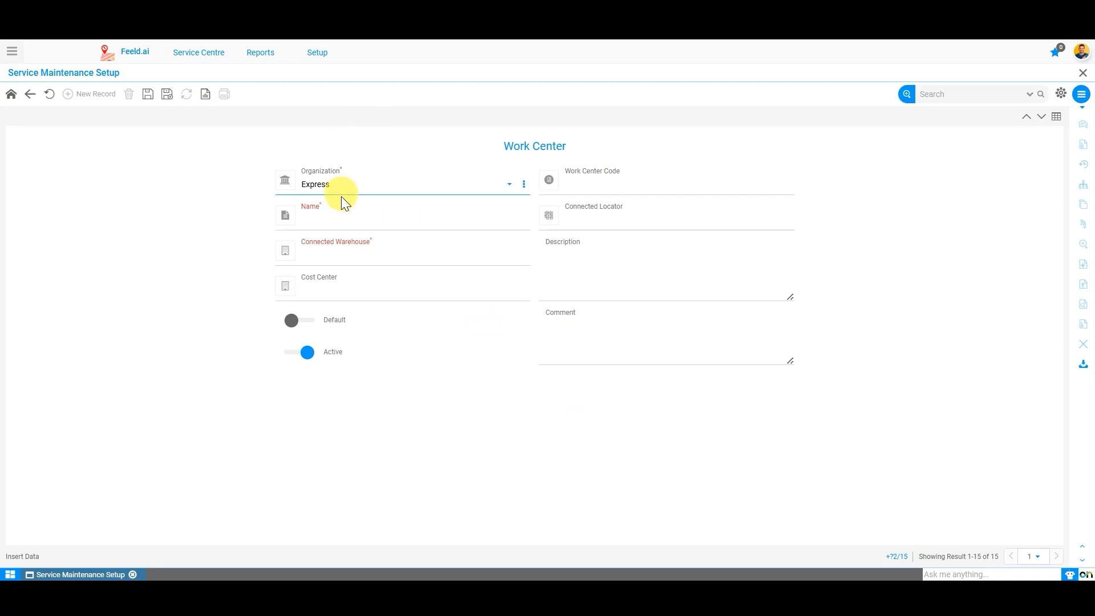
Step: Enter 'Engine Assembly Section' in the work center's Name field
left_click(347, 216)
type("Engin")
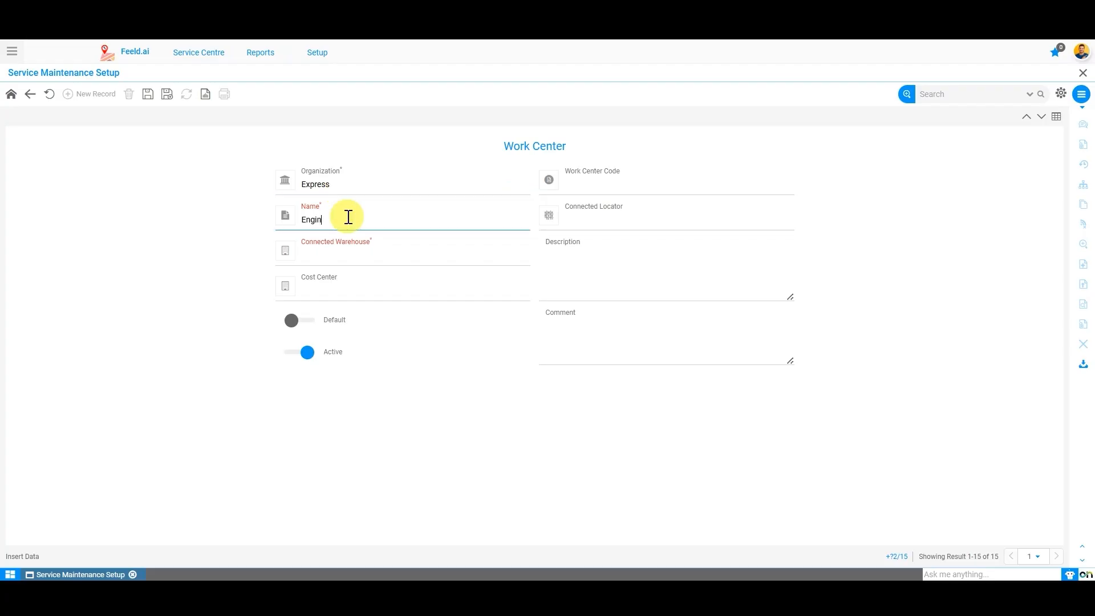
type("e Assembly Section")
left_click(420, 310)
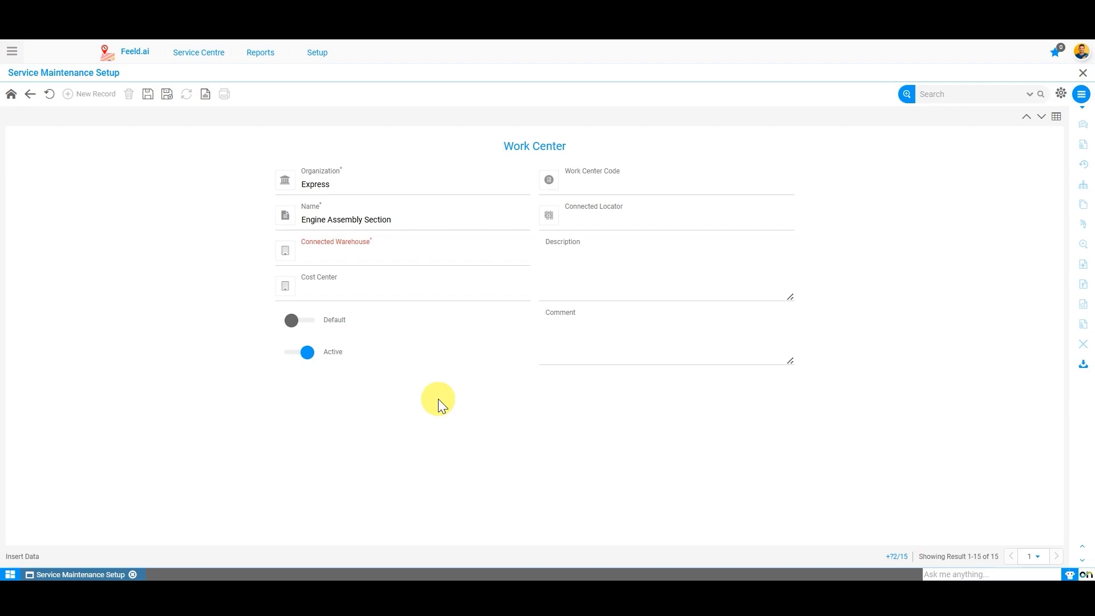
Step: Set Connected Warehouse to Main Warehouse and choose locator 1000005
left_click(367, 248)
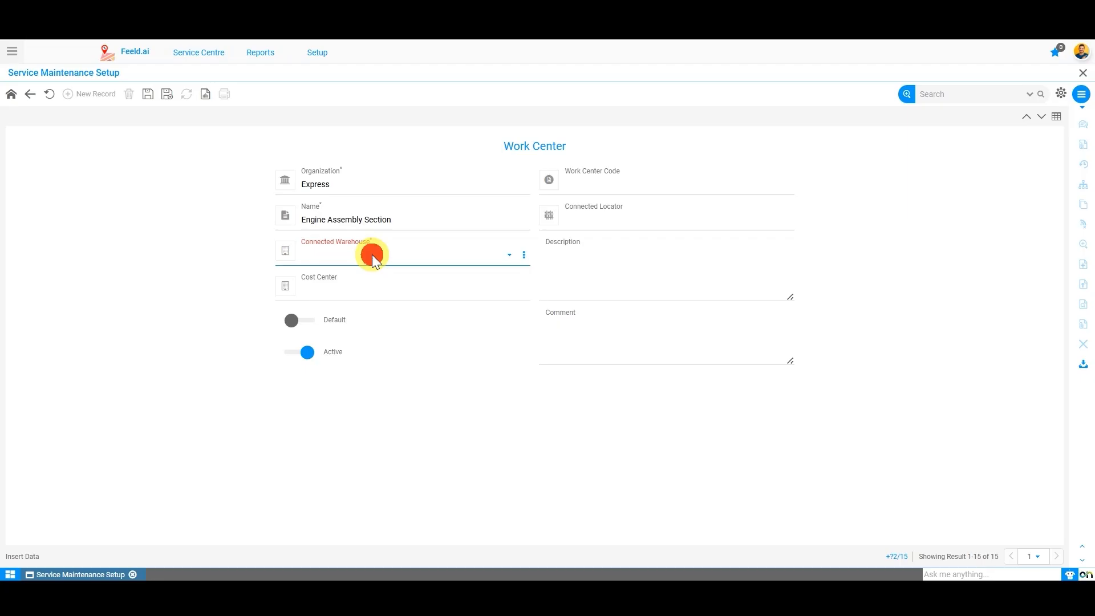
left_click(372, 254)
left_click(375, 313)
left_click(308, 217)
left_click_drag(342, 223, 472, 264)
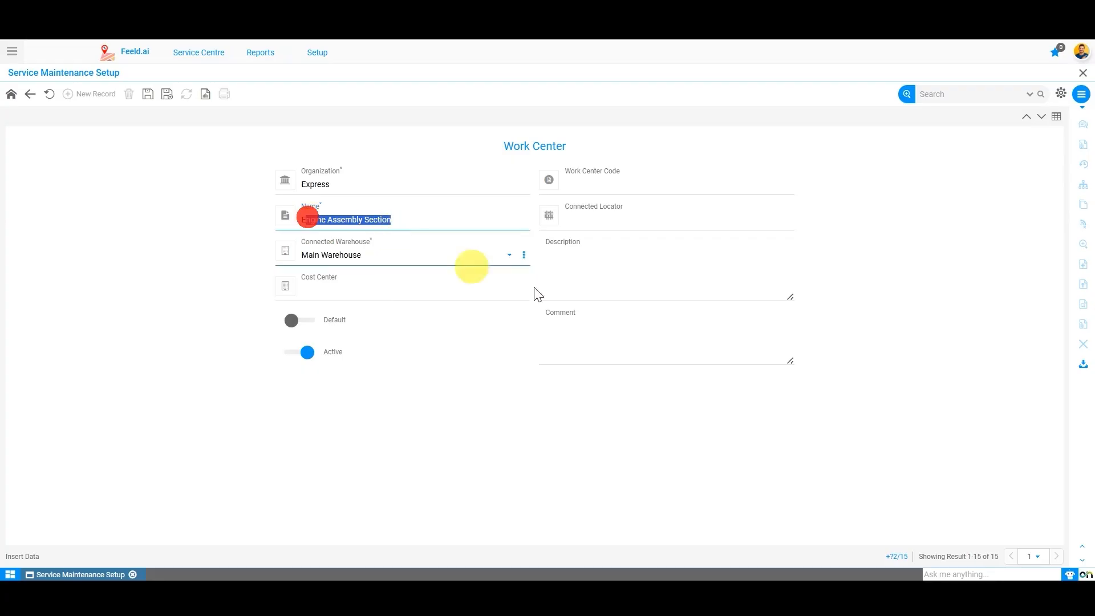
left_click(631, 189)
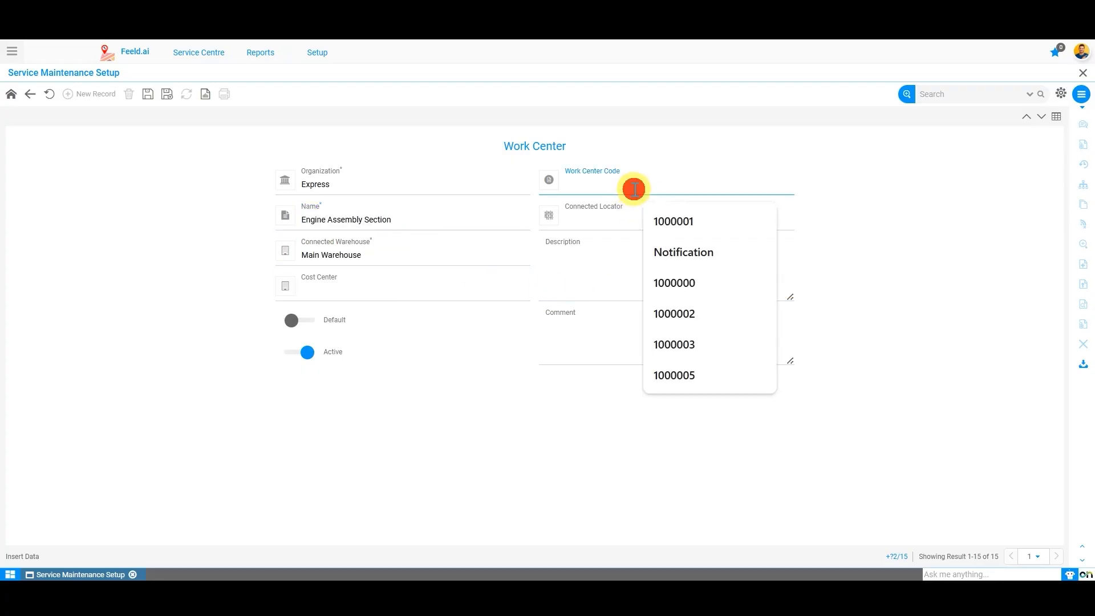
left_click(609, 222)
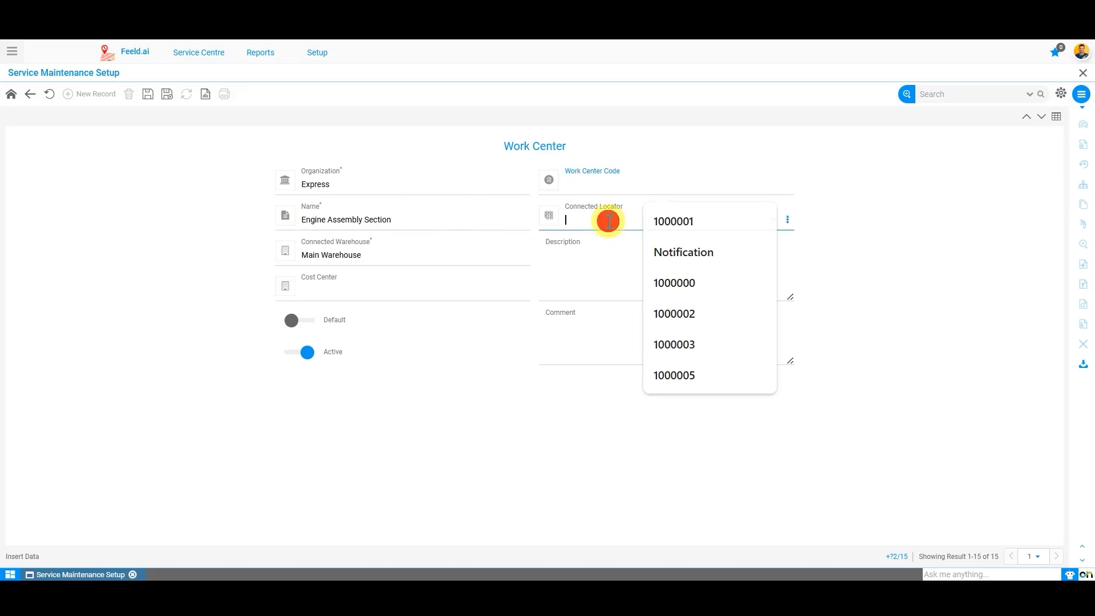
left_click(773, 221)
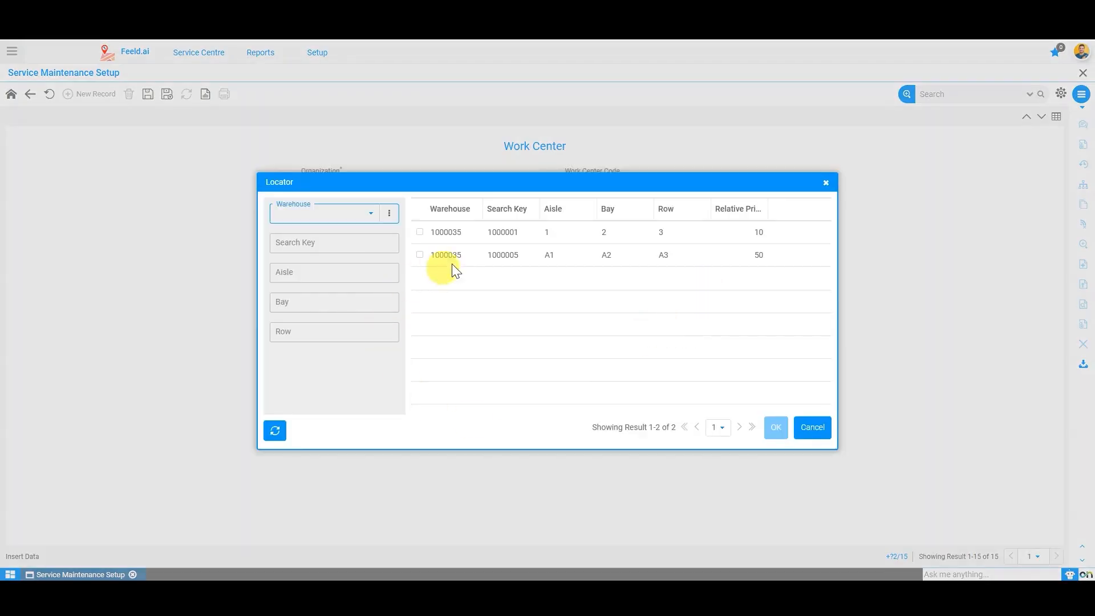
left_click(463, 255)
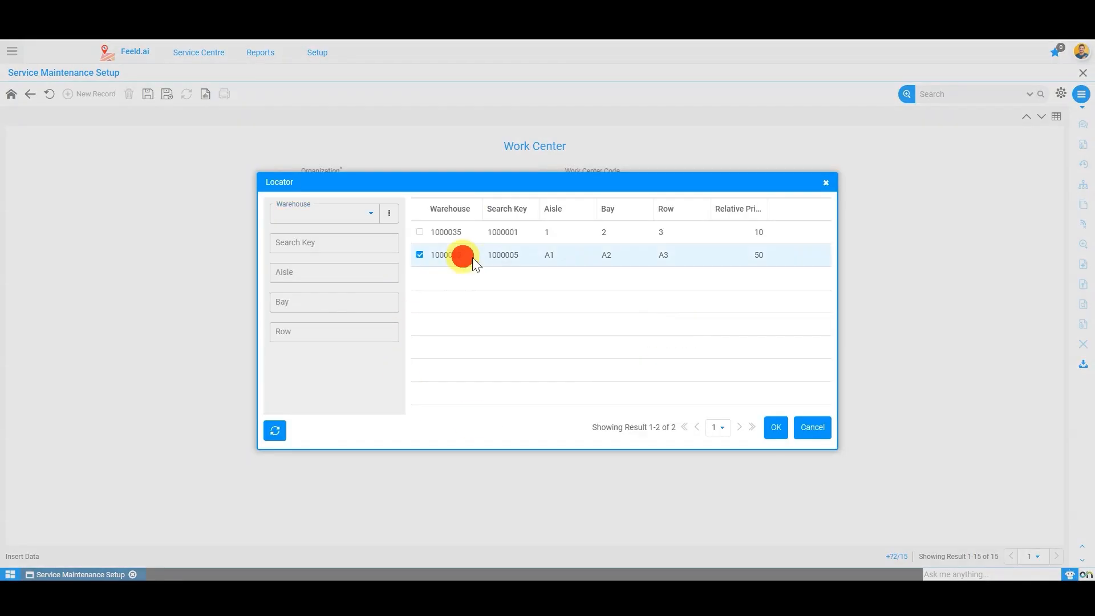
left_click(775, 427)
Step: Set the cost center to Service CC, save work center 1000014, and return
left_click(370, 287)
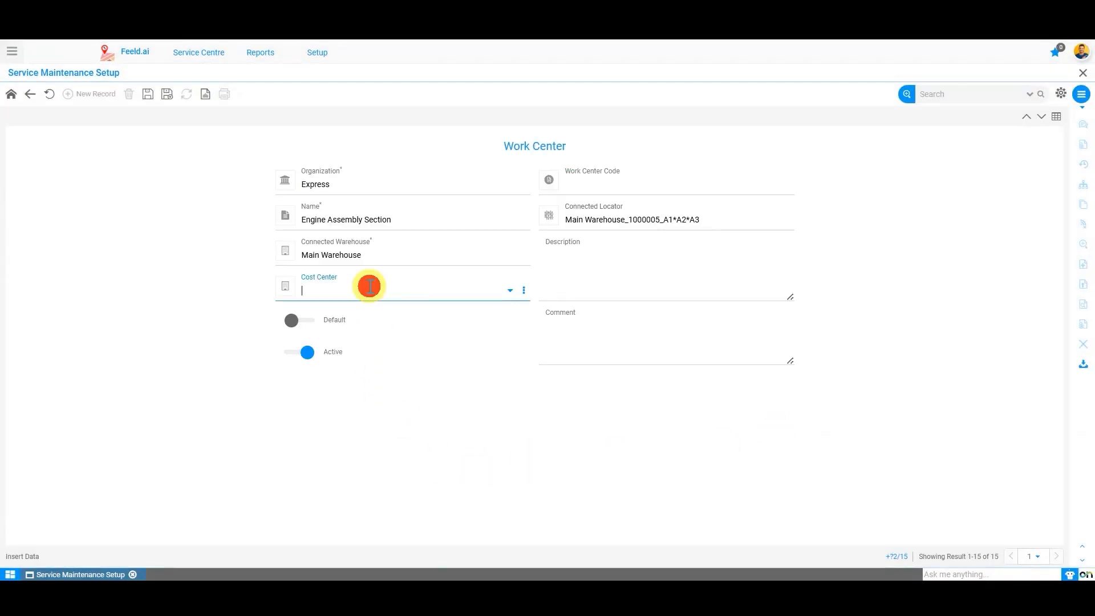
left_click(511, 291)
left_click(630, 273)
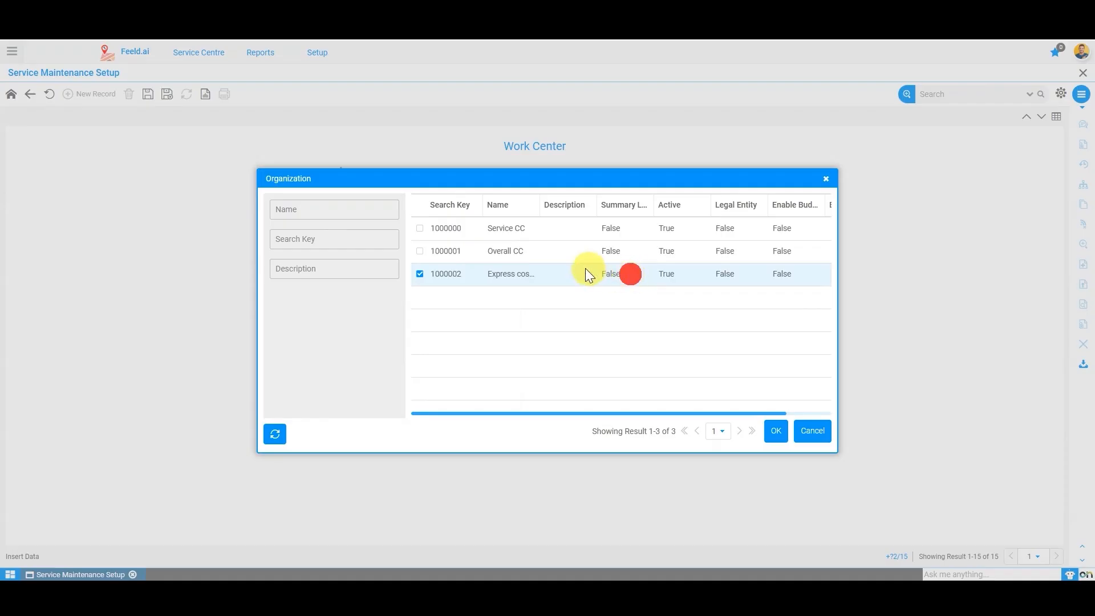
left_click(517, 251)
left_click(500, 227)
left_click(779, 433)
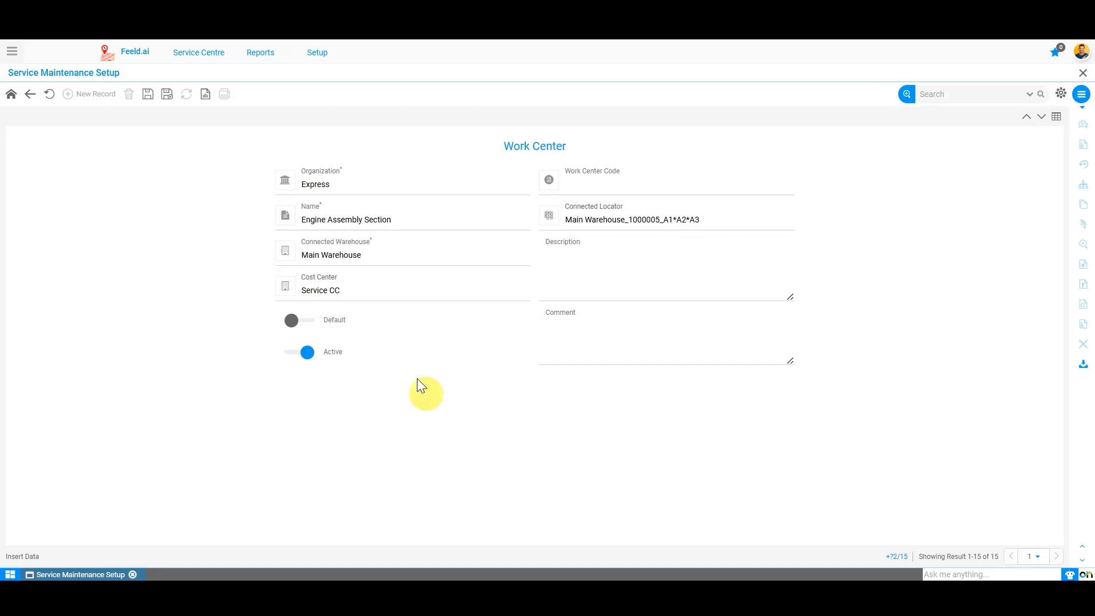
left_click(402, 298)
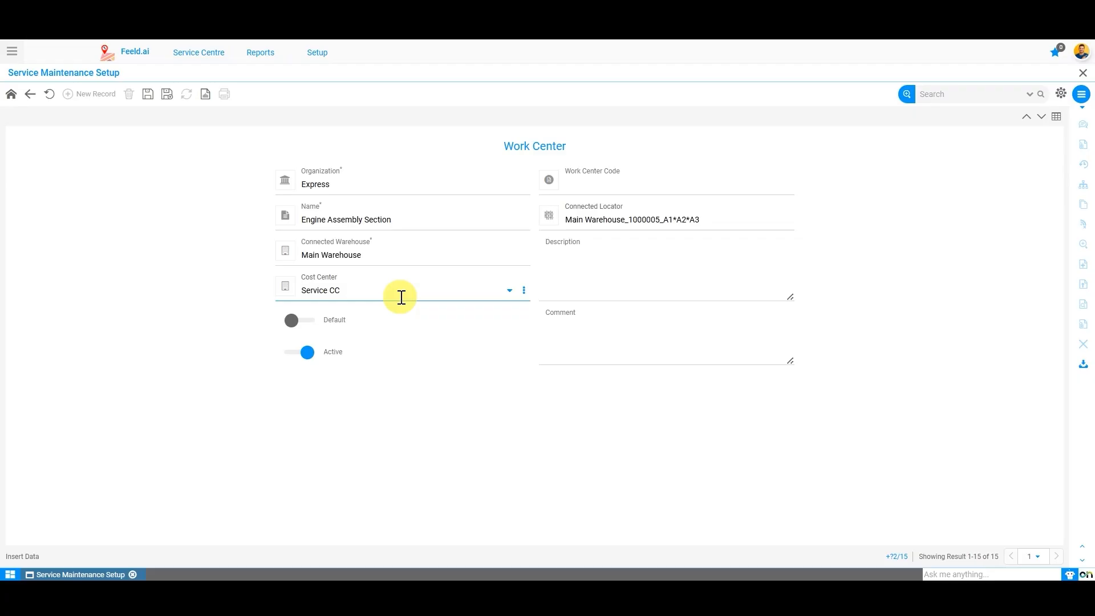
left_click(148, 94)
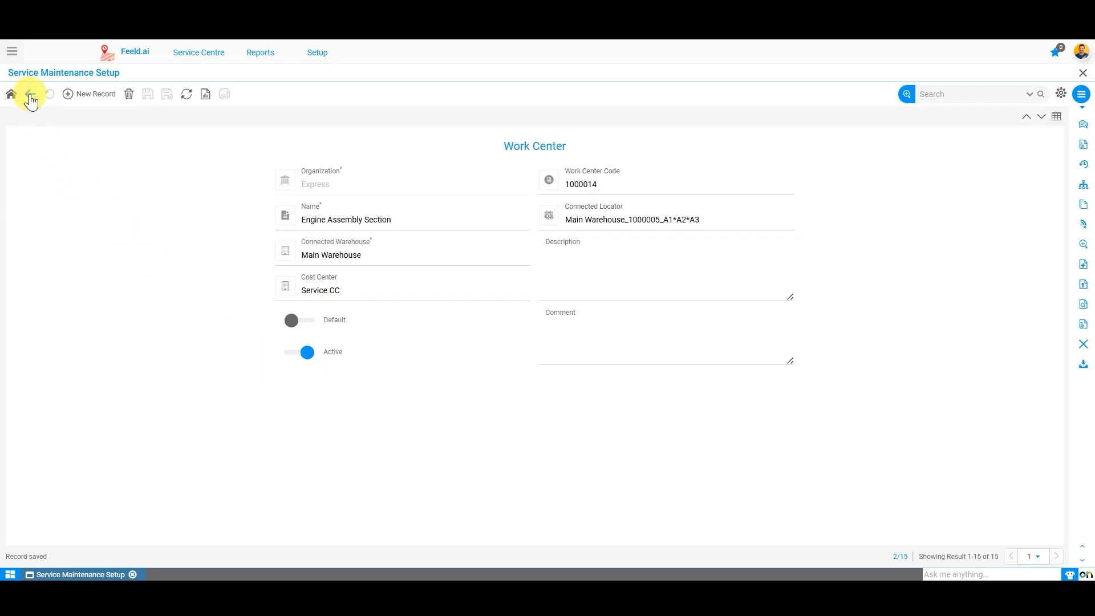
left_click(11, 94)
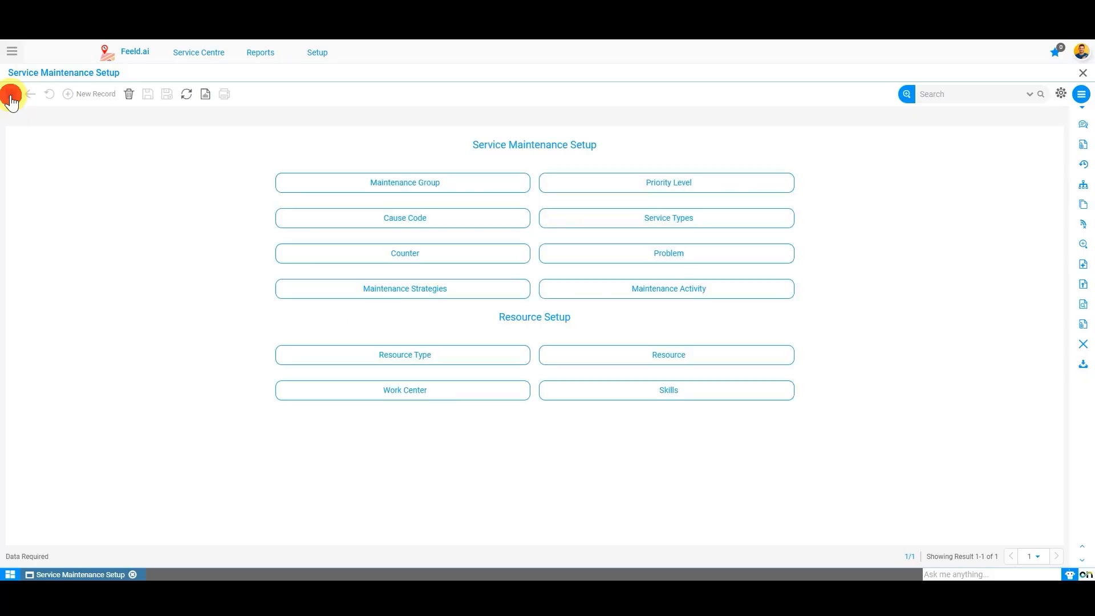
Step: Start a new Skills record named 'Diesel Engine Specilist'
left_click(678, 397)
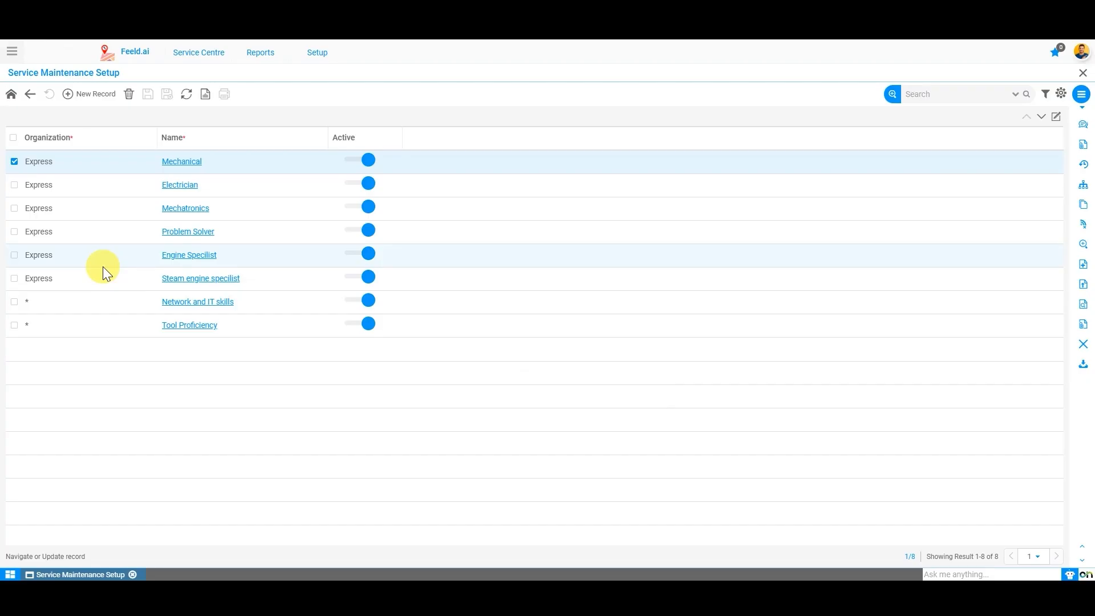
left_click(83, 103)
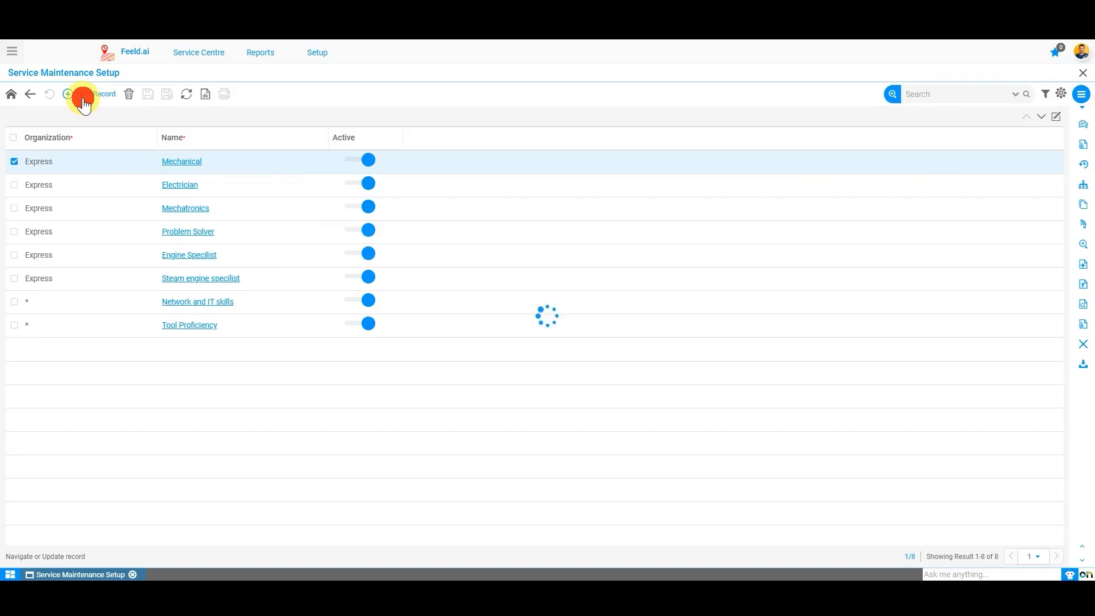
left_click(432, 209)
left_click(601, 183)
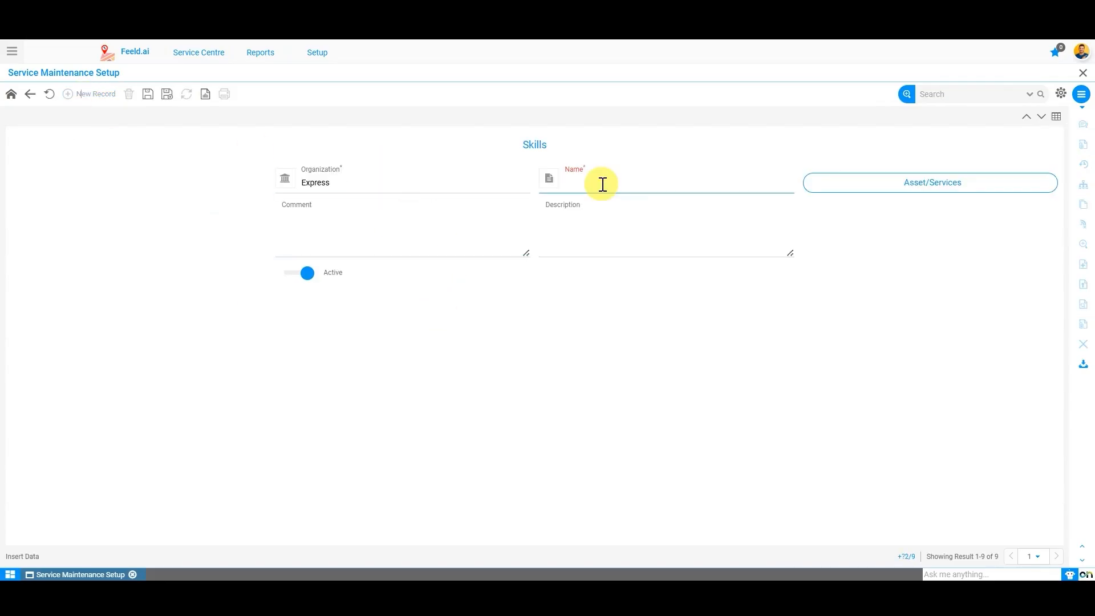
type("Diesel Engine Specilist")
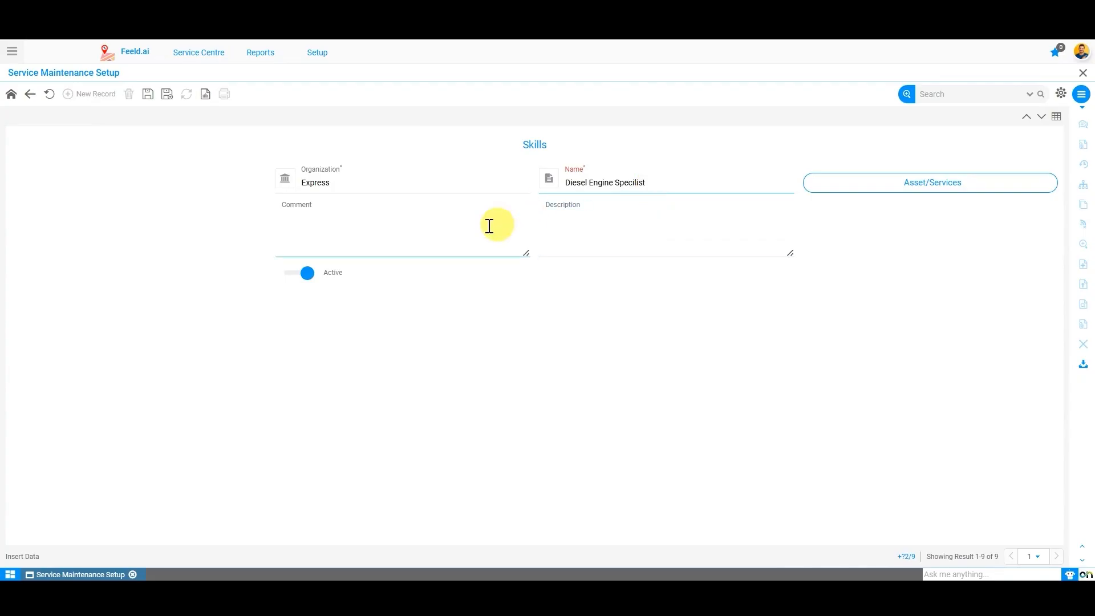
left_click(458, 230)
Step: Paste the skill name into Description and save the skill
left_click(671, 226)
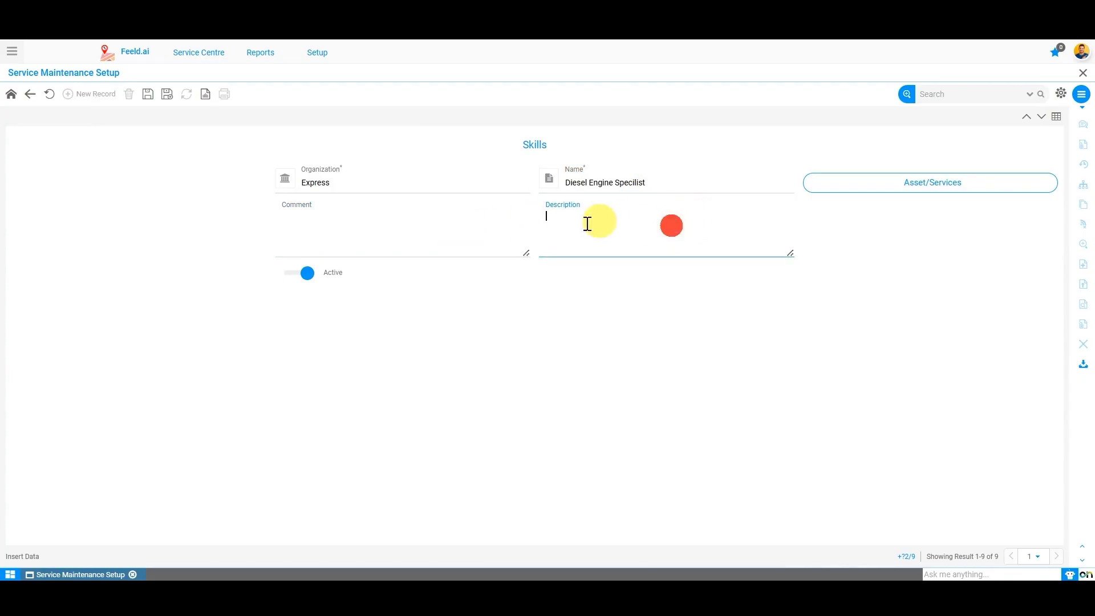
left_click(407, 239)
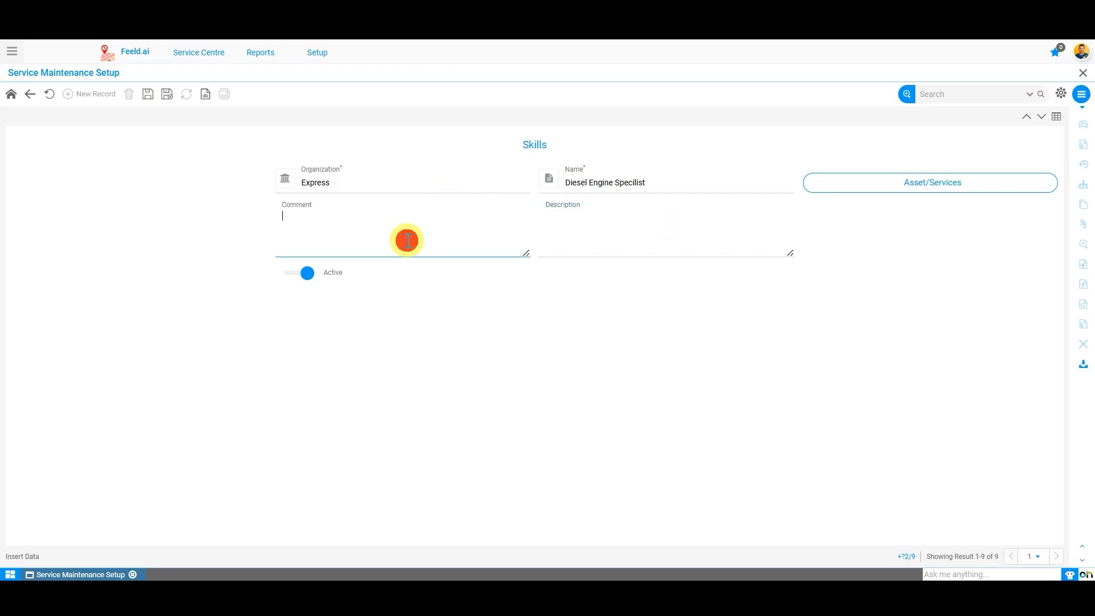
left_click(606, 246)
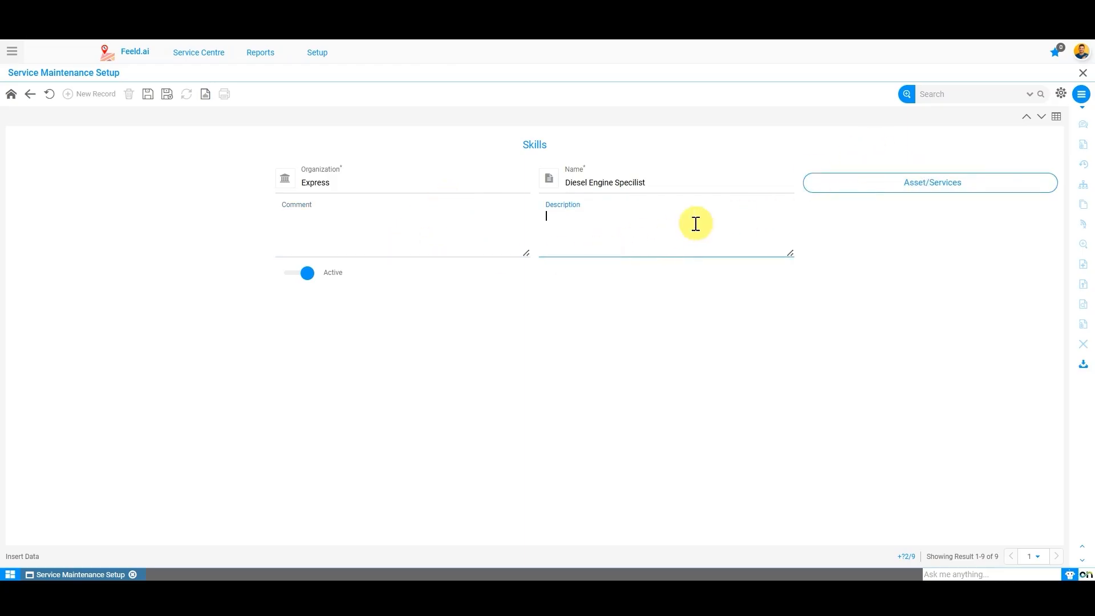
left_click(698, 186)
key("ctrl+c")
left_click(576, 238)
key("ctrl+v")
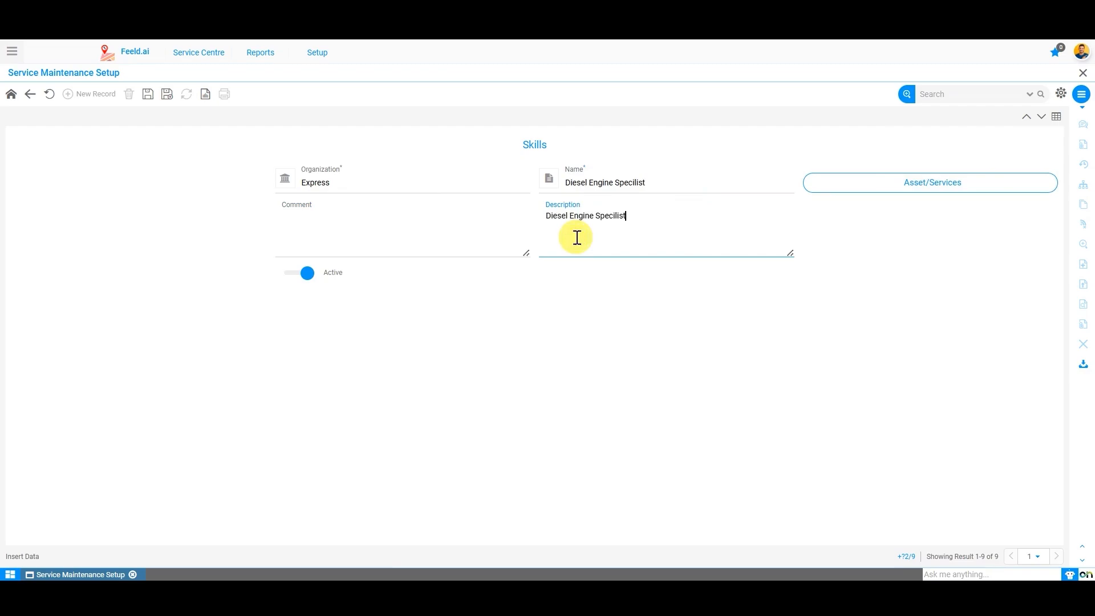
left_click(147, 93)
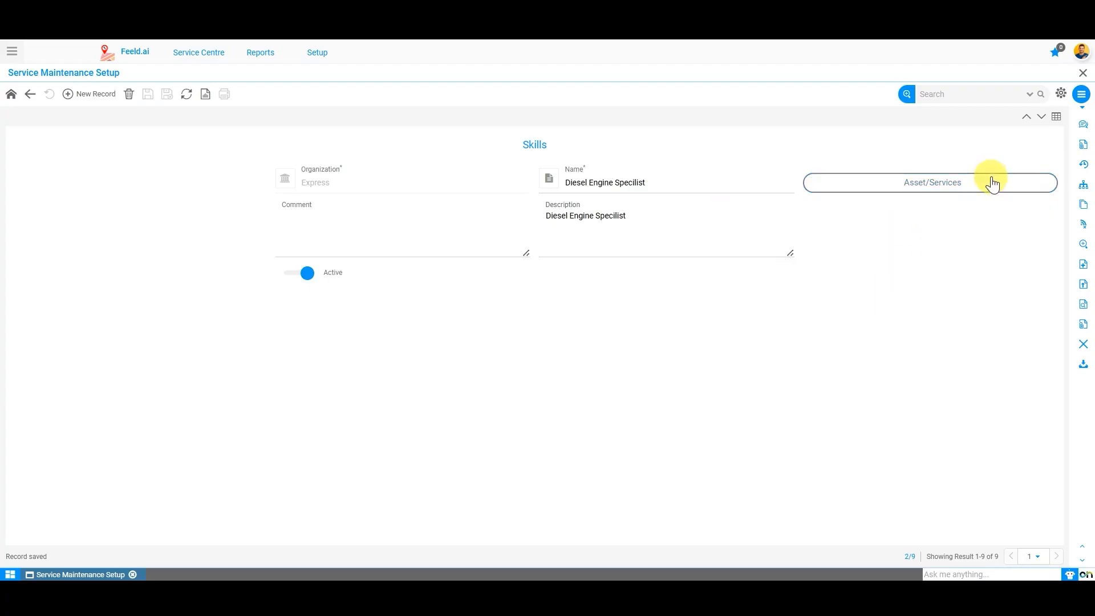
left_click(991, 180)
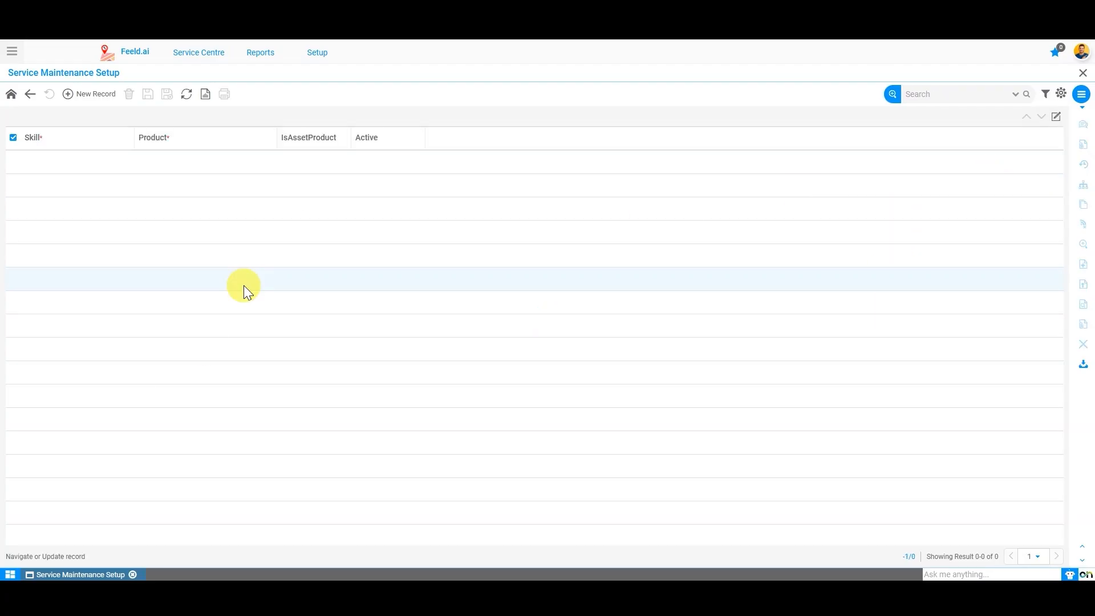
Step: Search 'gene', link Generator 500 KVA- Kirloskar to the skill, and save
left_click(68, 96)
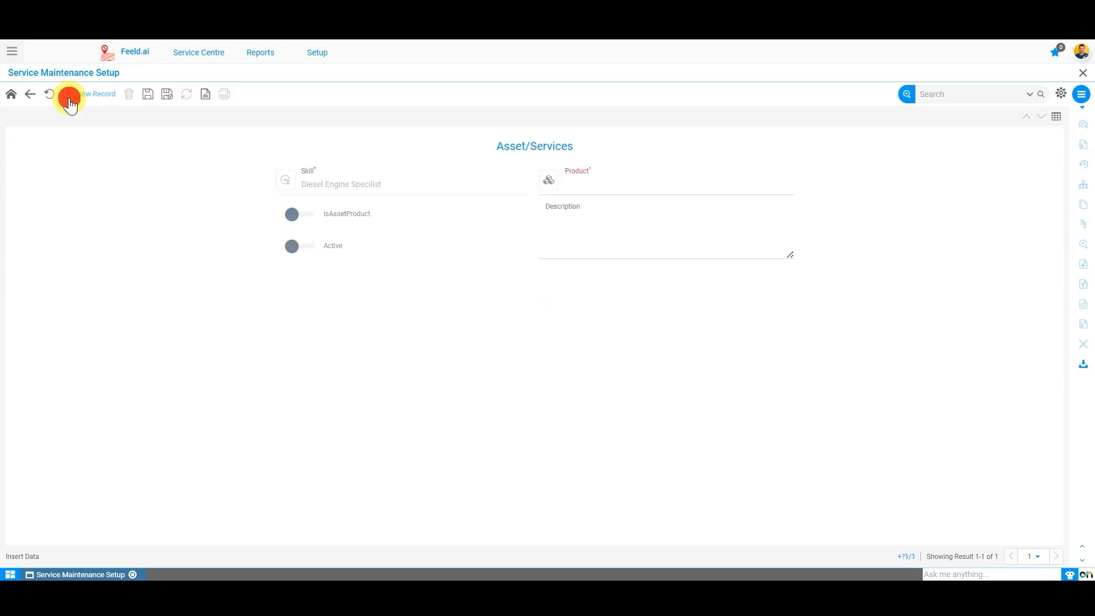
left_click(667, 182)
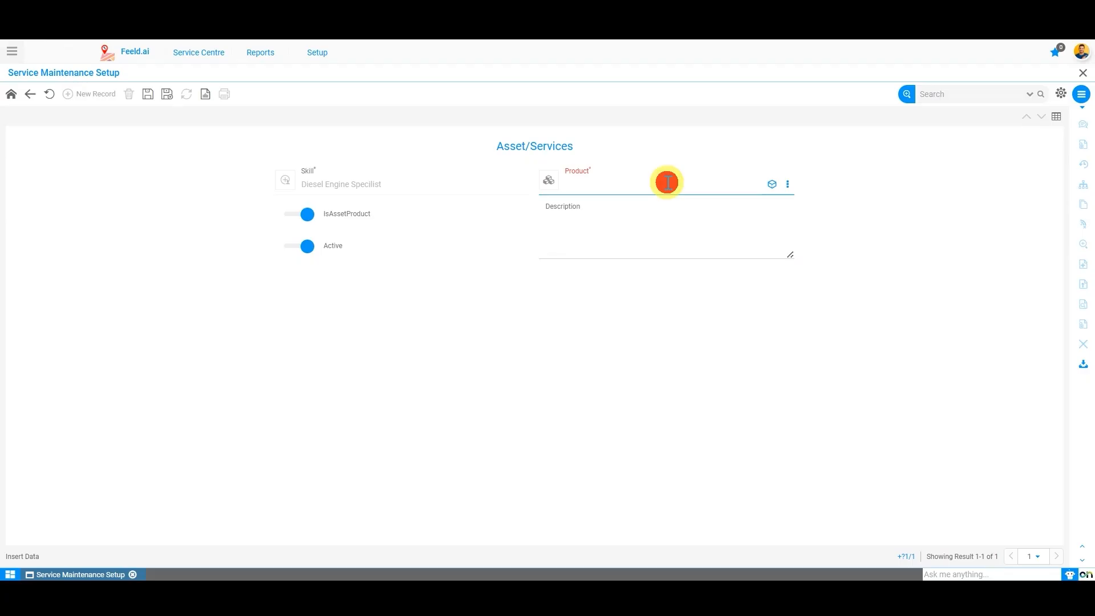
type("gene")
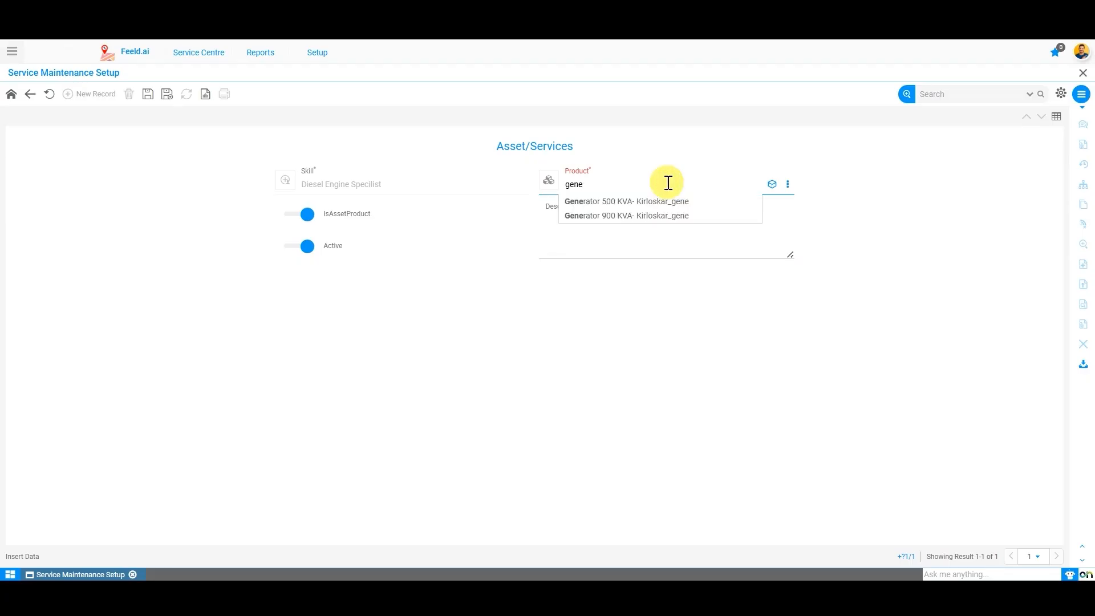
key("Down")
key("Return")
left_click(382, 355)
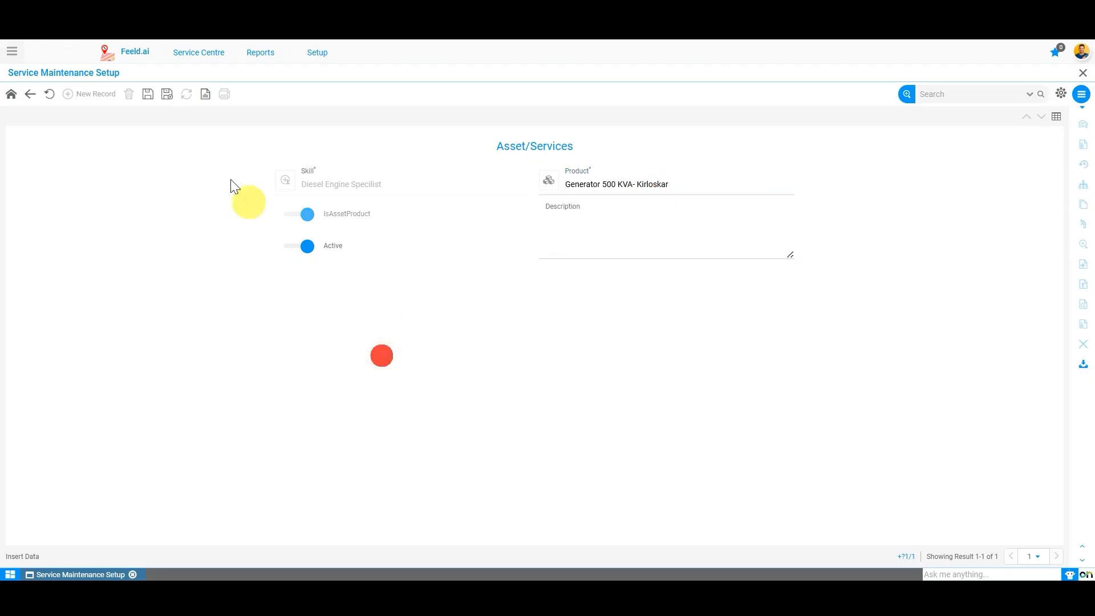
left_click(147, 94)
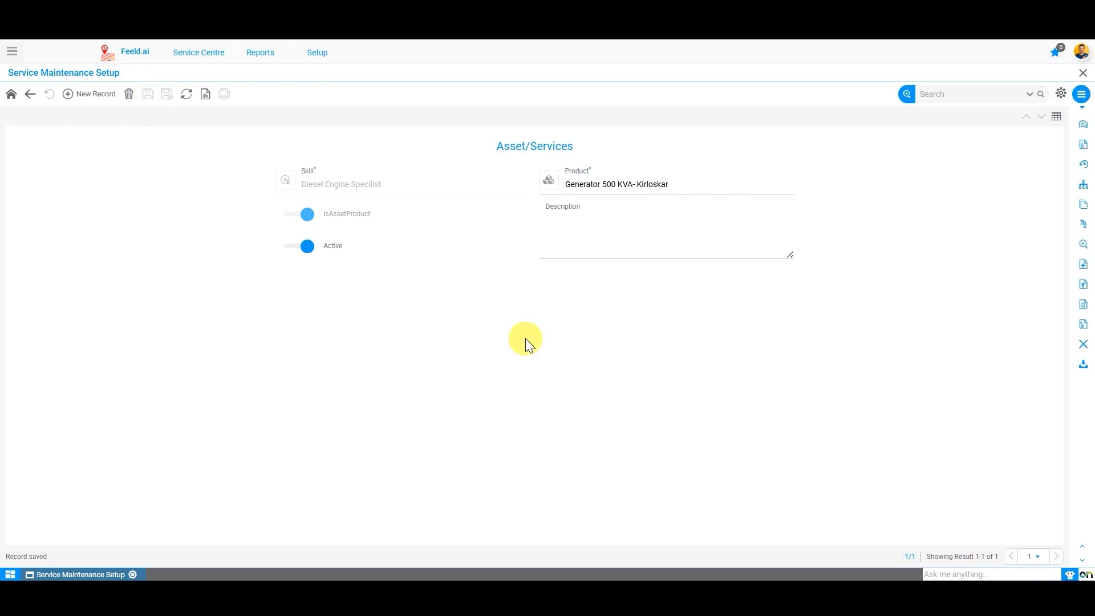